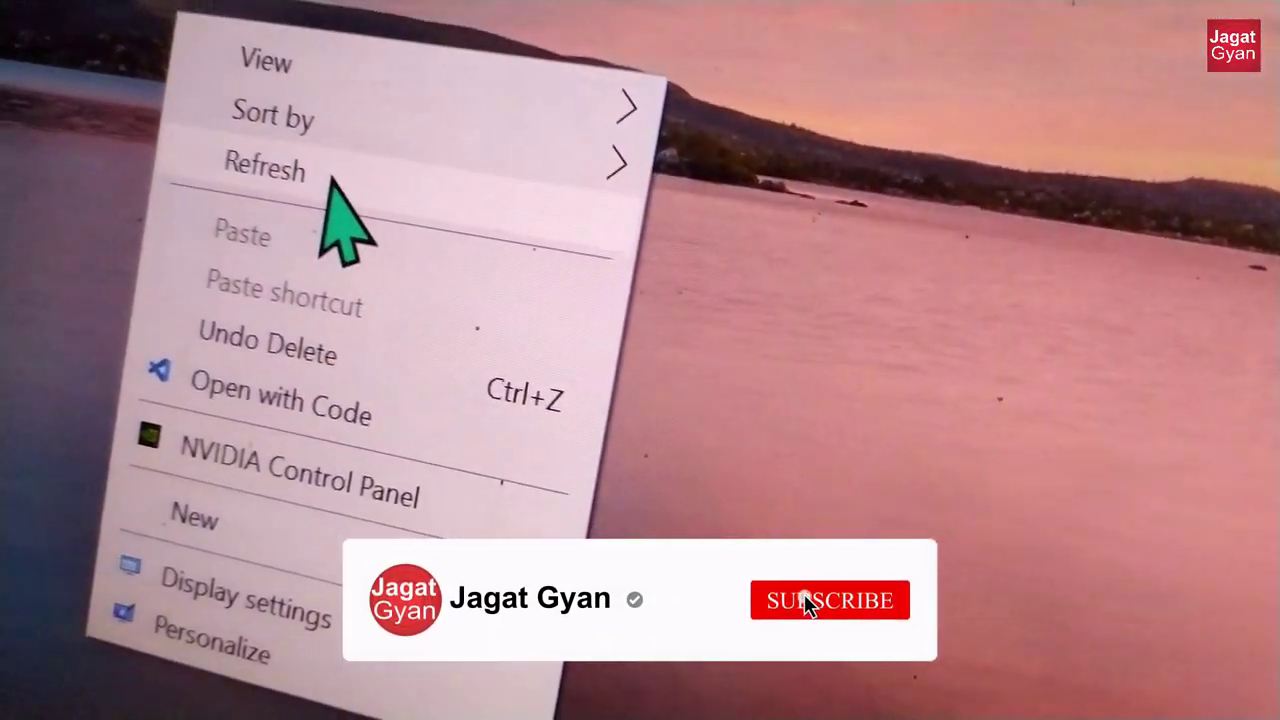
# Step: Refresh the Windows desktop from its right-click menu
pyautogui.click(150, 110)
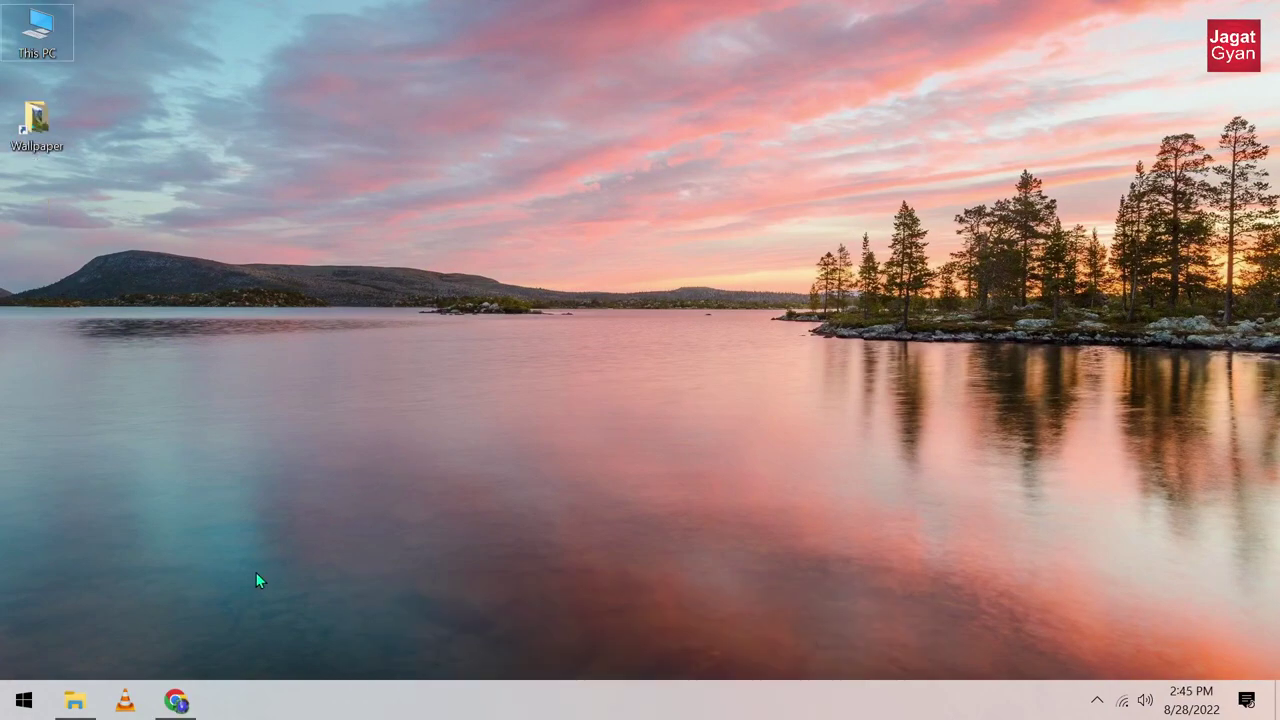
# Step: In incognito Chrome, build a Google search for Microsoft Mouse without Borders from 'mic' and 'mouse' suggestions
pyautogui.click(175, 701)
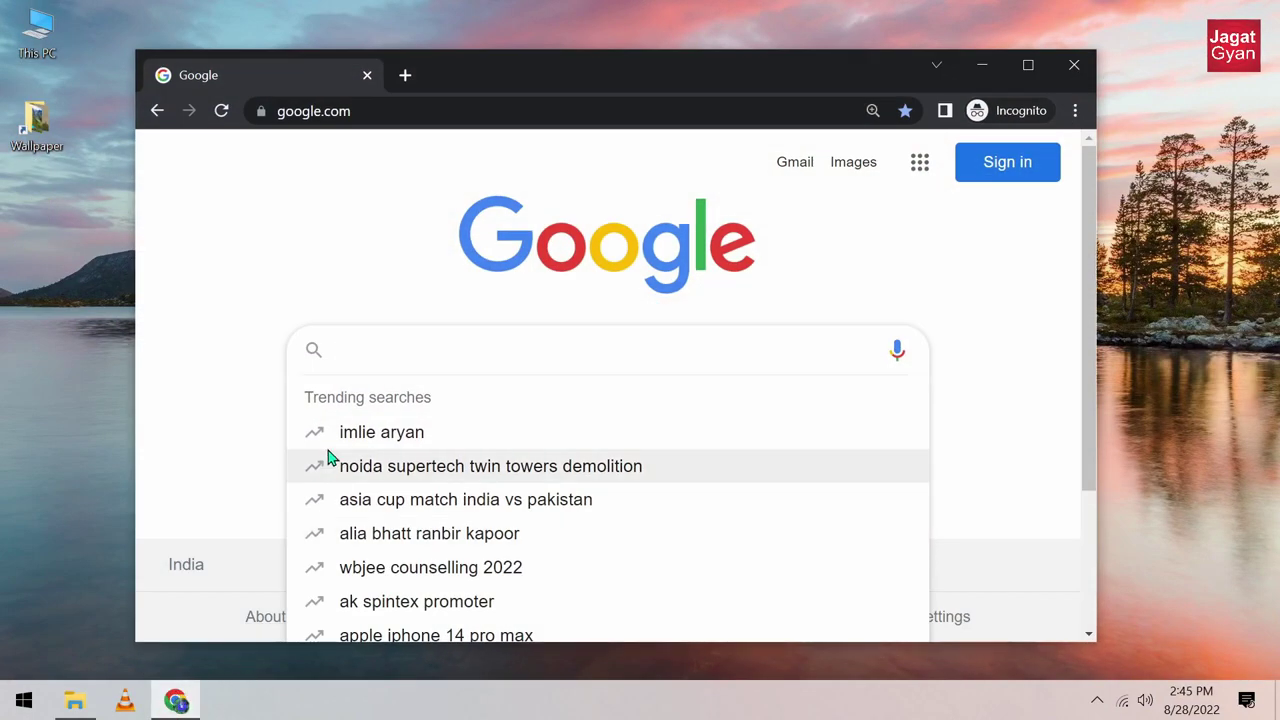
pyautogui.write('mi')
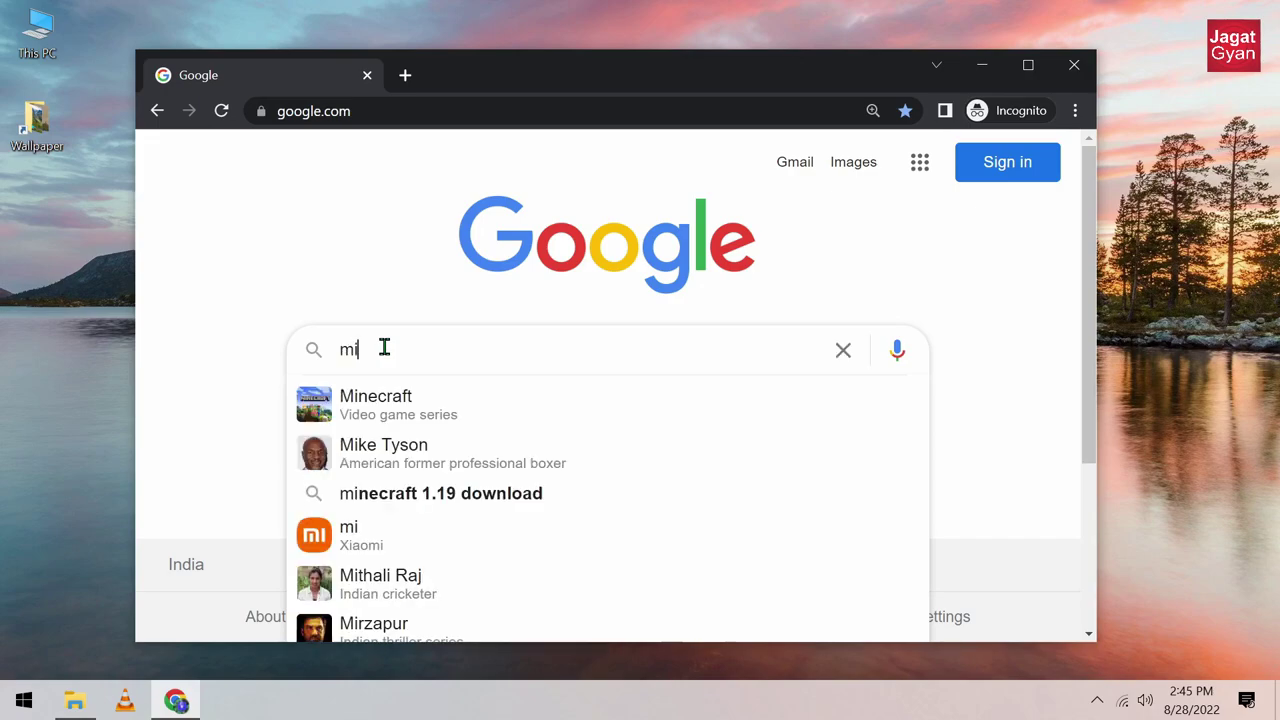
pyautogui.write('c')
pyautogui.press('Down')
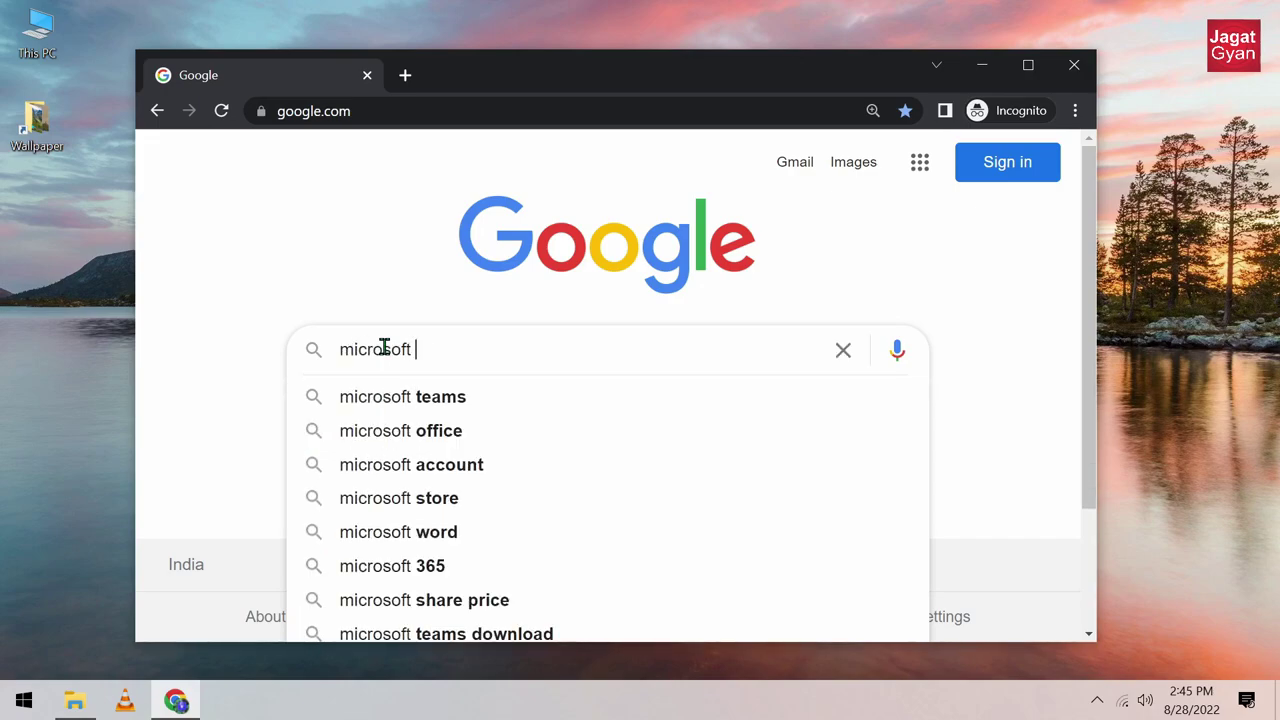
pyautogui.write('mouse')
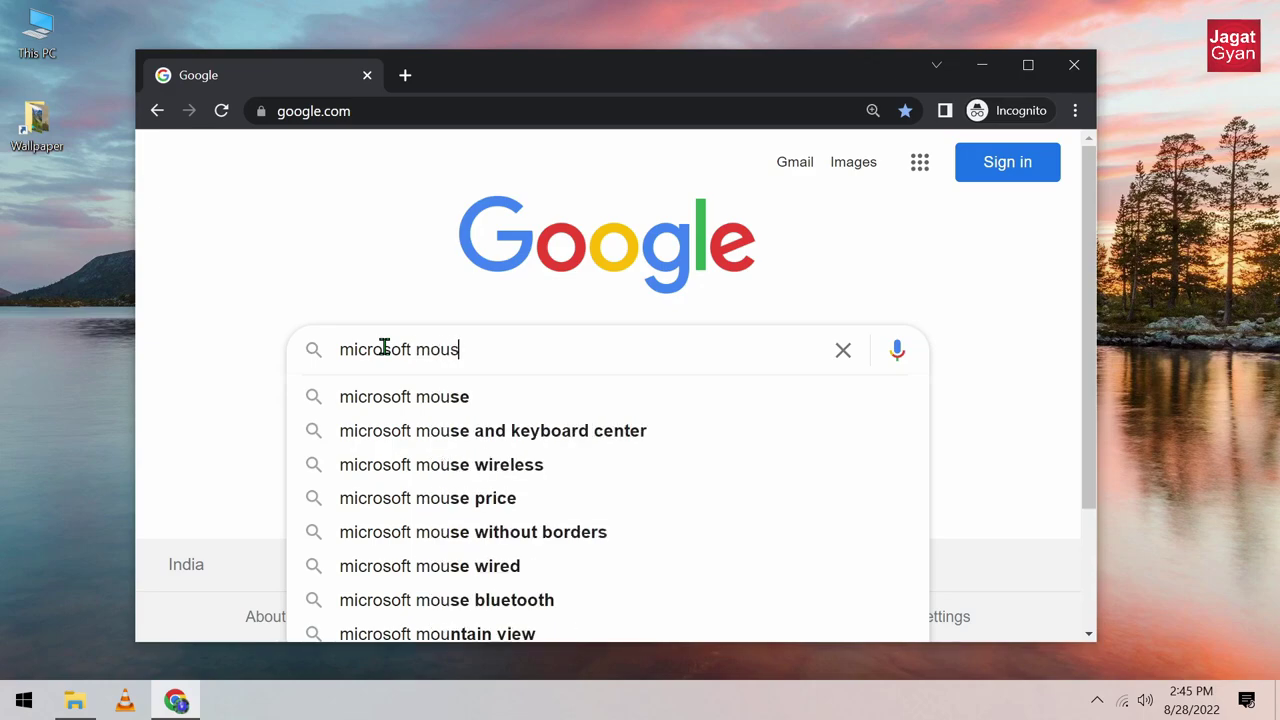
pyautogui.press('Down')
pyautogui.press('Down')
pyautogui.press('Down')
pyautogui.press('Down')
pyautogui.press('Down')
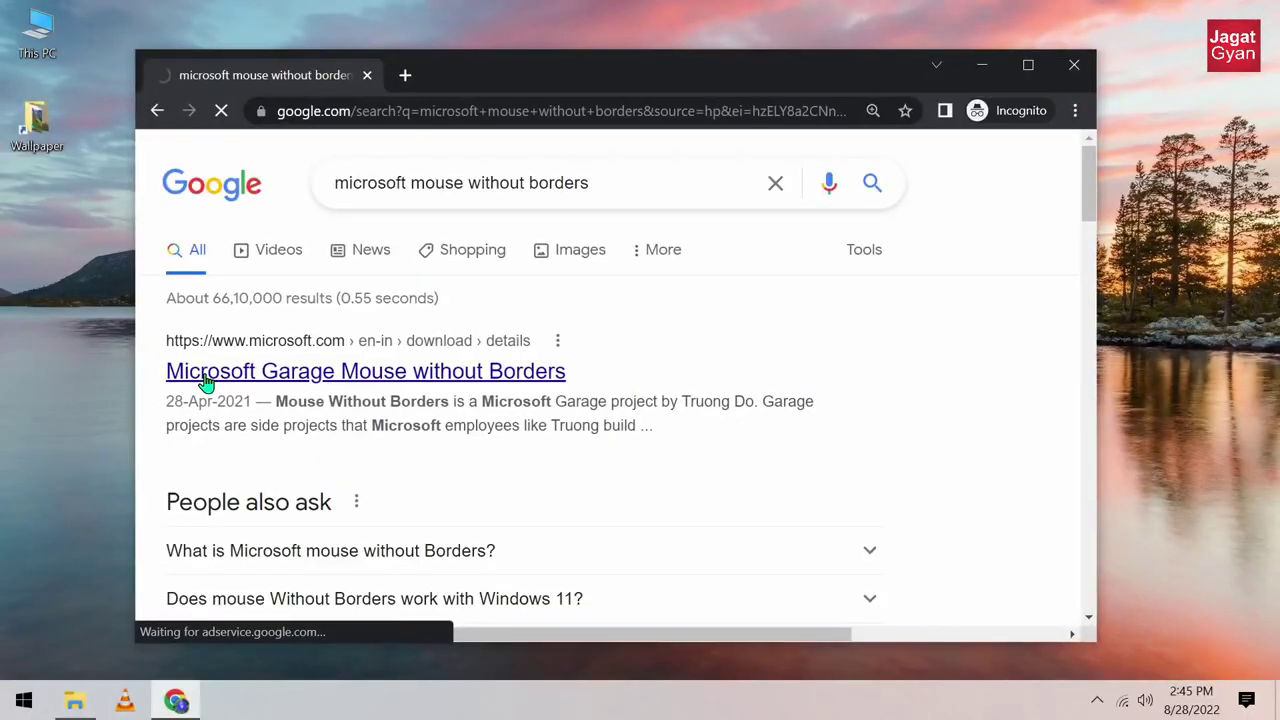
# Step: Download the Mouse without Borders .msi from its Microsoft Download Center page, then close Chrome
pyautogui.click(205, 382)
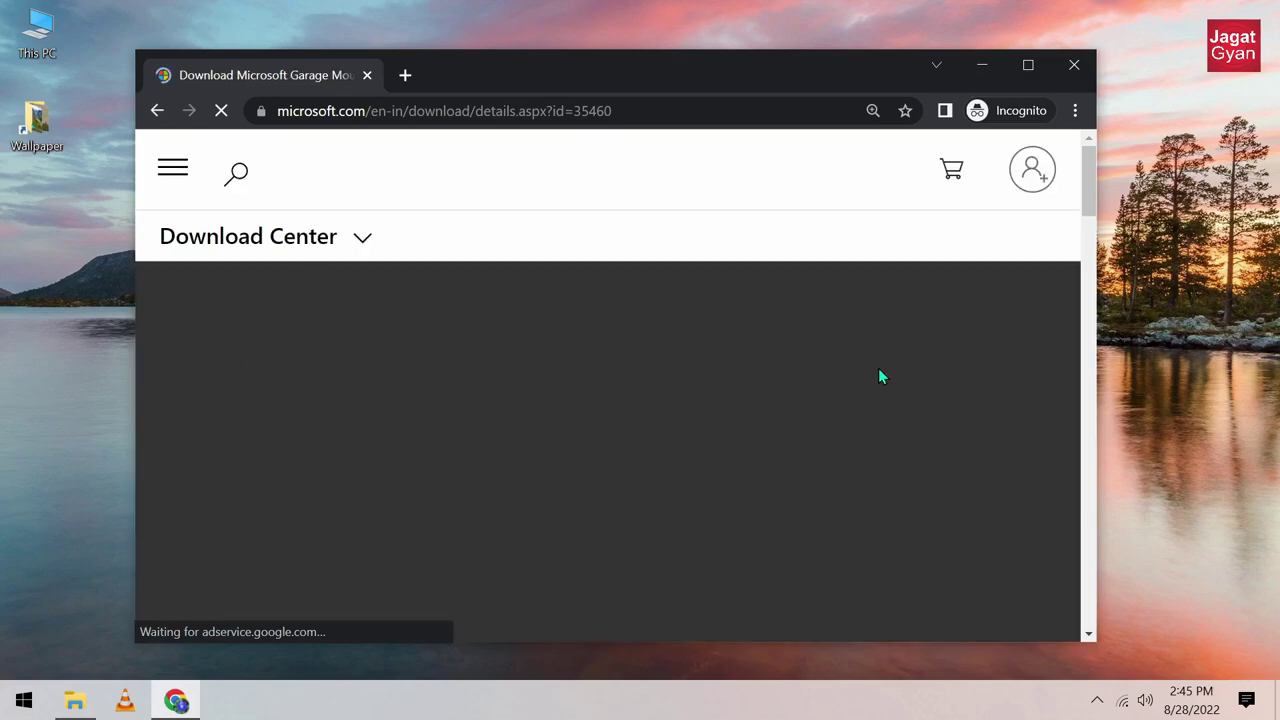
pyautogui.click(1022, 70)
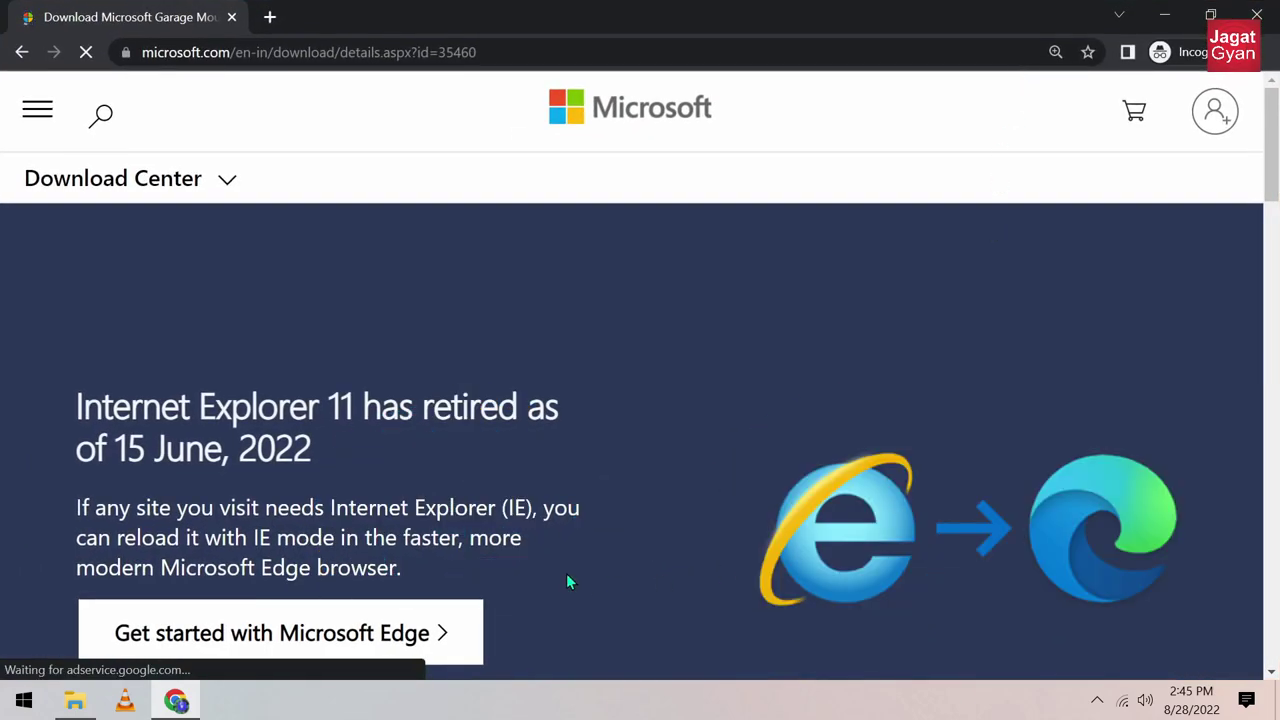
pyautogui.scroll(-9, 690, 405)
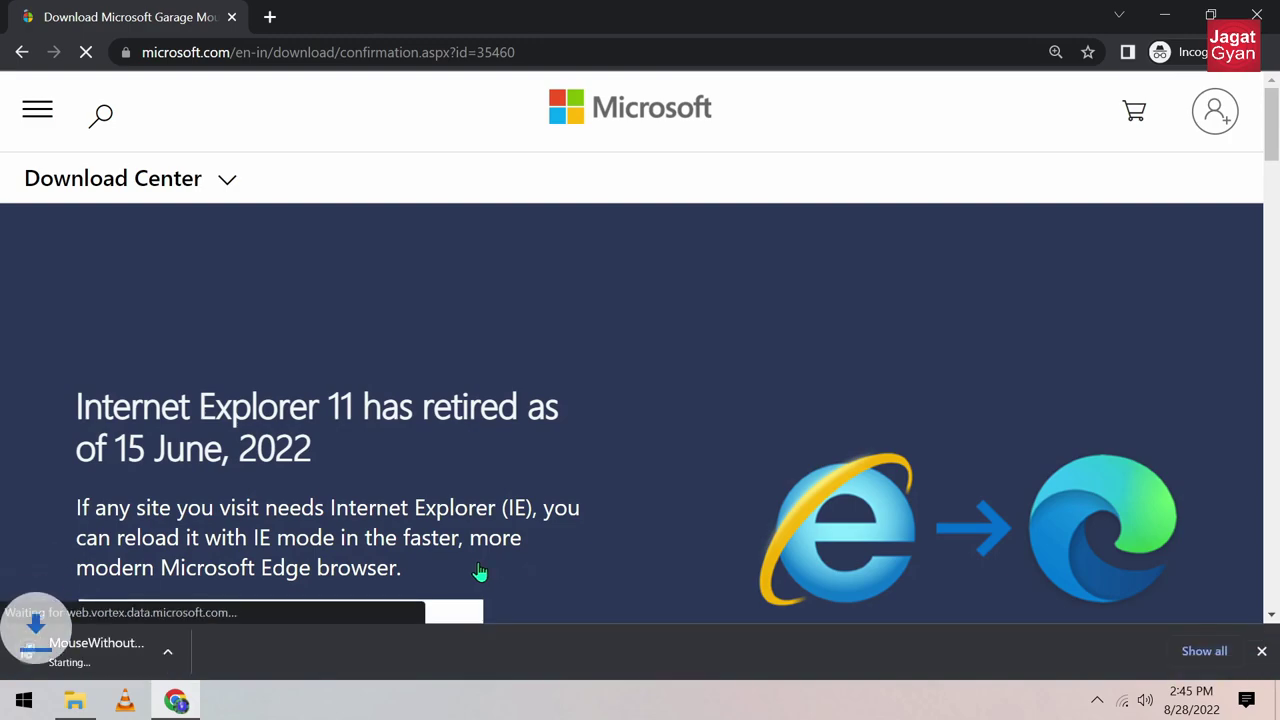
pyautogui.scroll(-1, 157, 598)
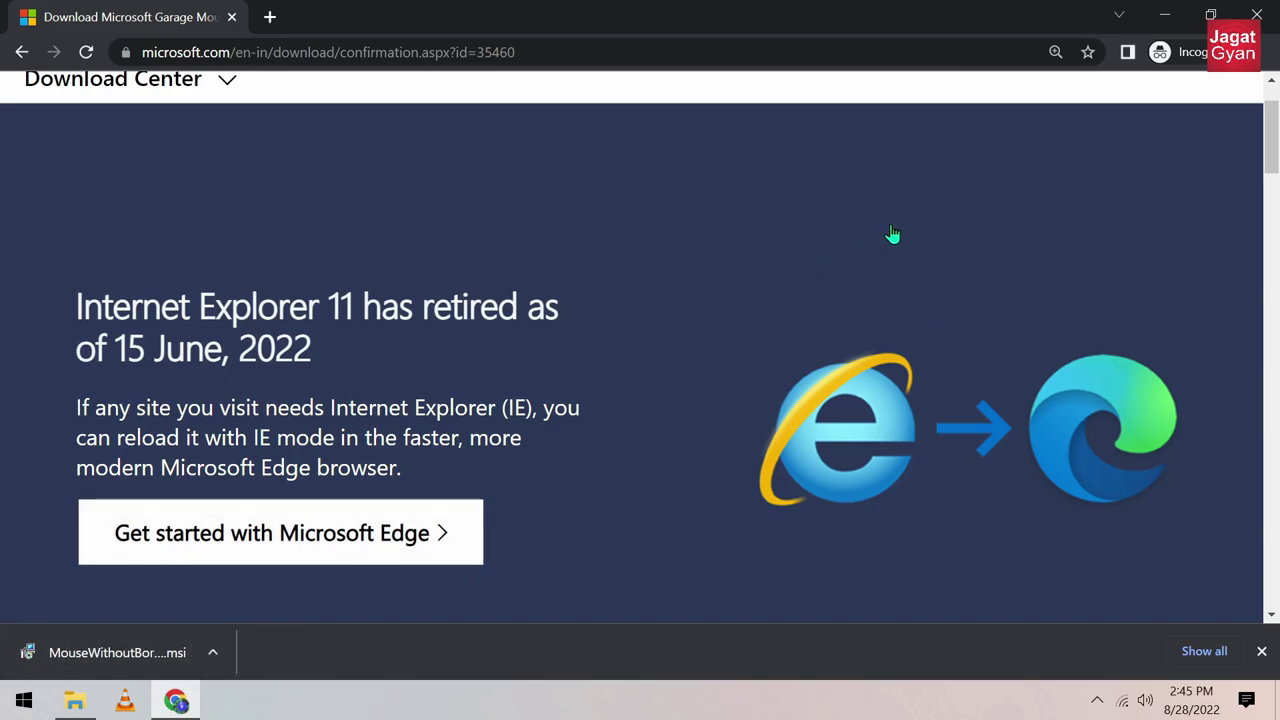
pyautogui.click(1257, 14)
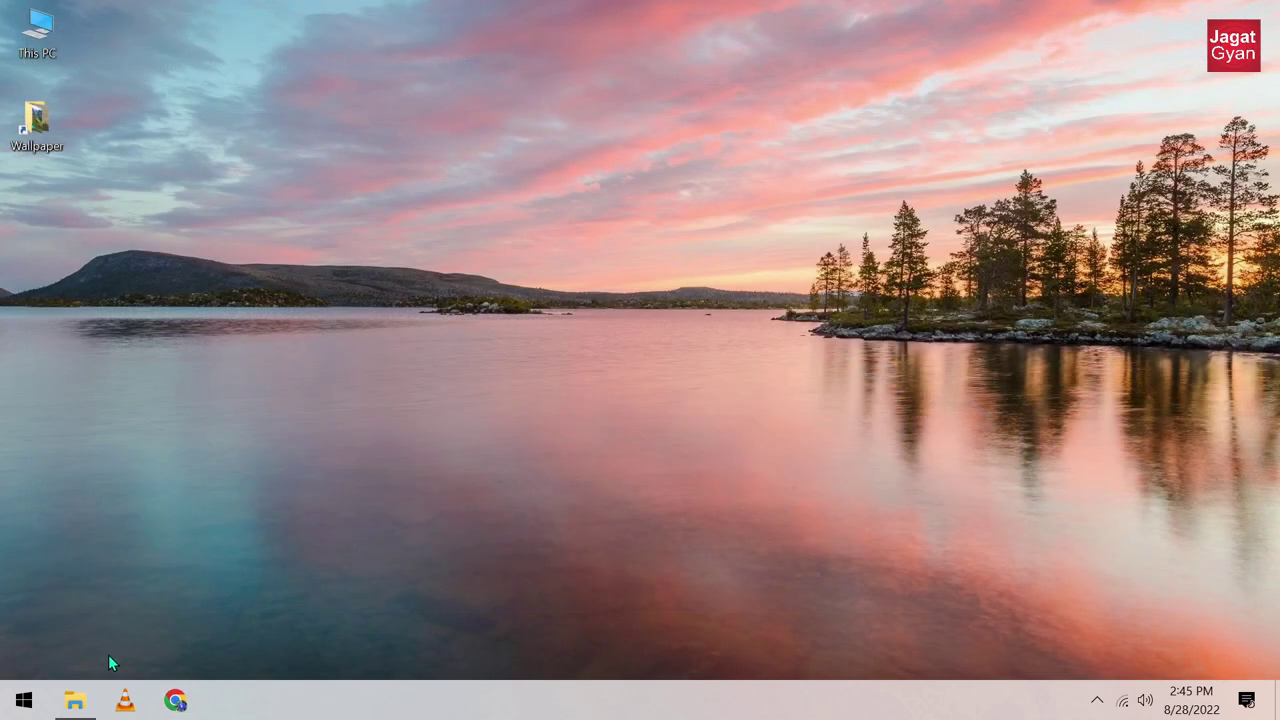
# Step: Install MouseWithoutBordersSetup.msi from the Music folder, triggering the SmartScreen warning
pyautogui.click(75, 700)
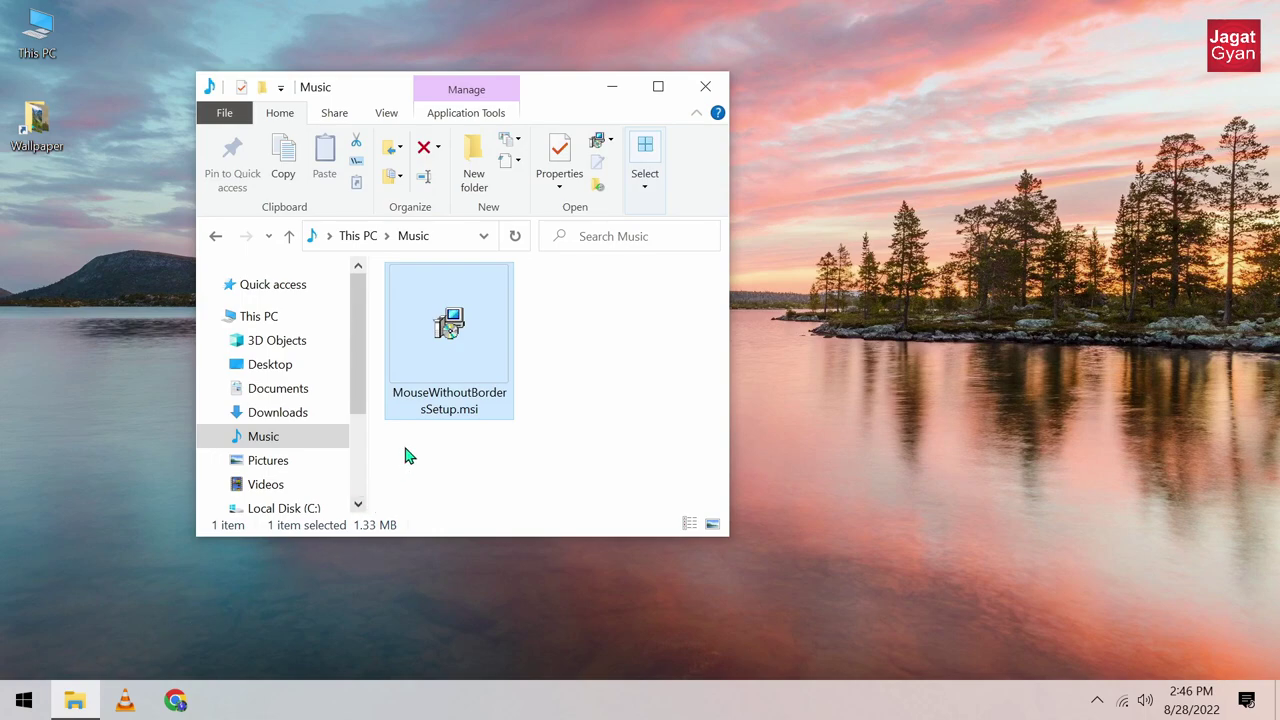
pyautogui.rightClick(461, 316)
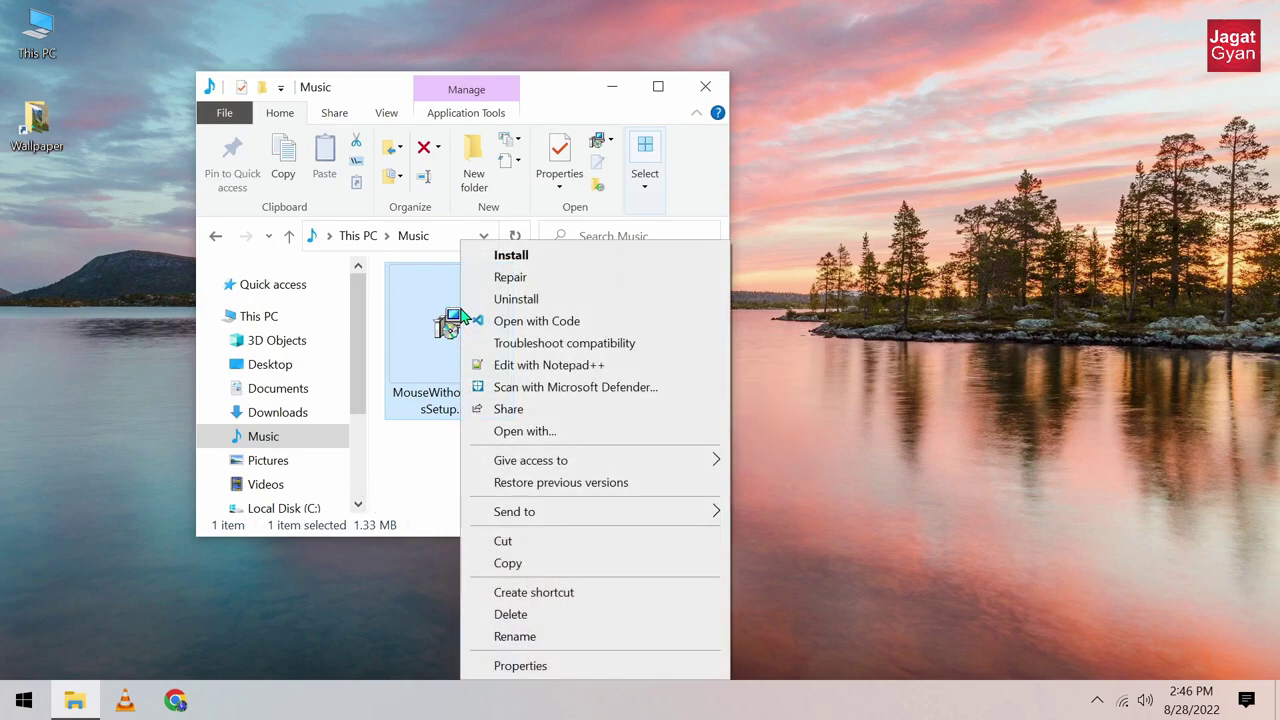
pyautogui.click(558, 267)
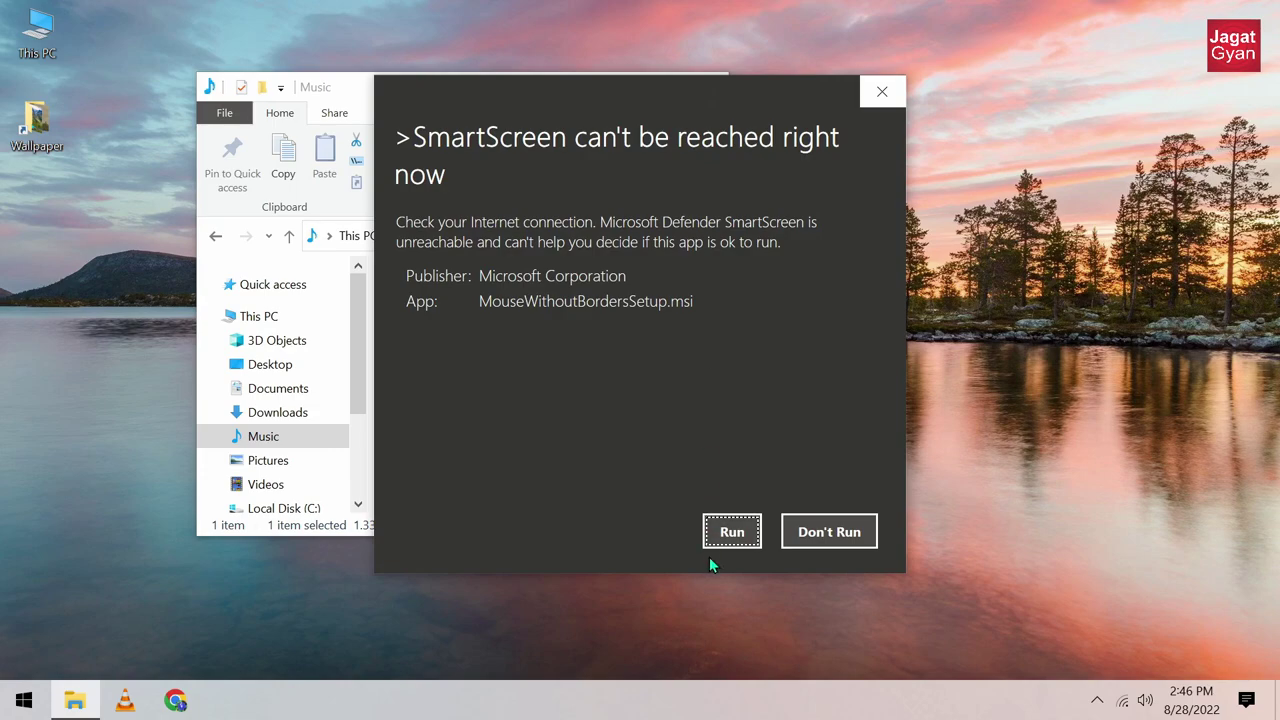
# Step: Run past SmartScreen, accept the license terms and install Mouse without Borders
pyautogui.click(724, 540)
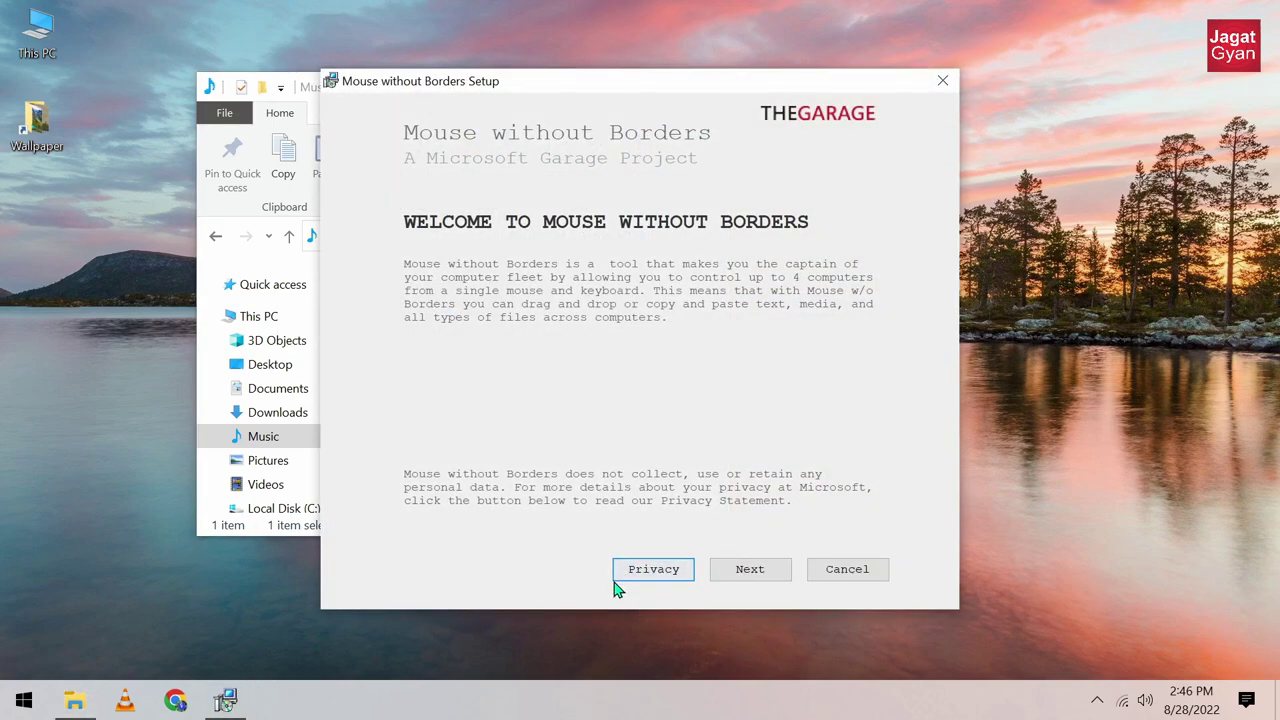
pyautogui.click(746, 576)
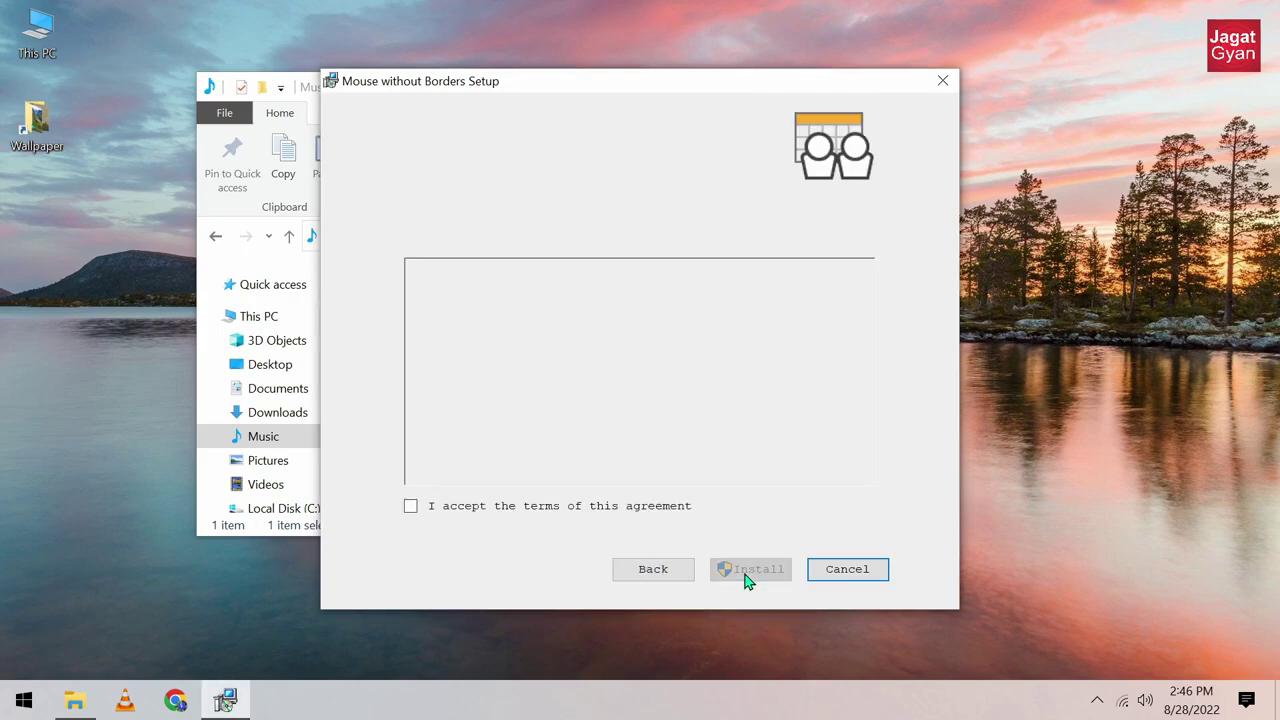
pyautogui.click(580, 510)
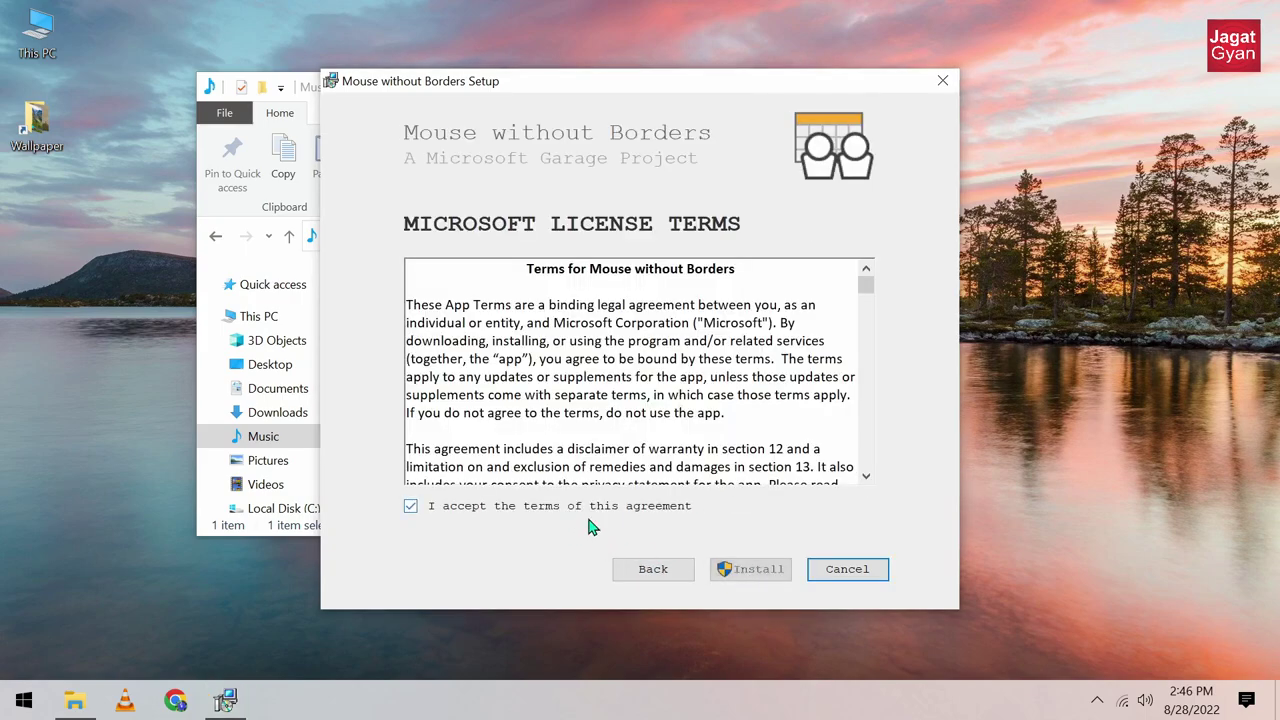
pyautogui.click(735, 572)
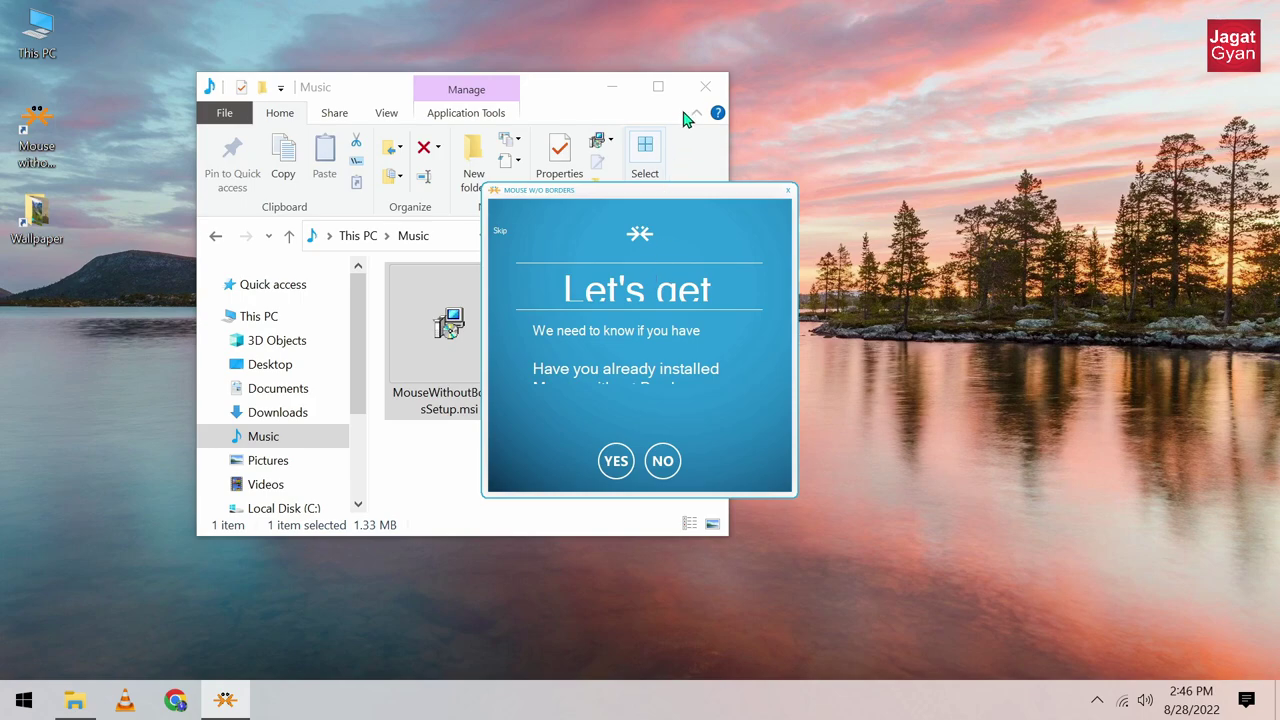
# Step: Close the Music folder window and skip the Mouse without Borders setup wizard, confirming with Yes
pyautogui.click(705, 87)
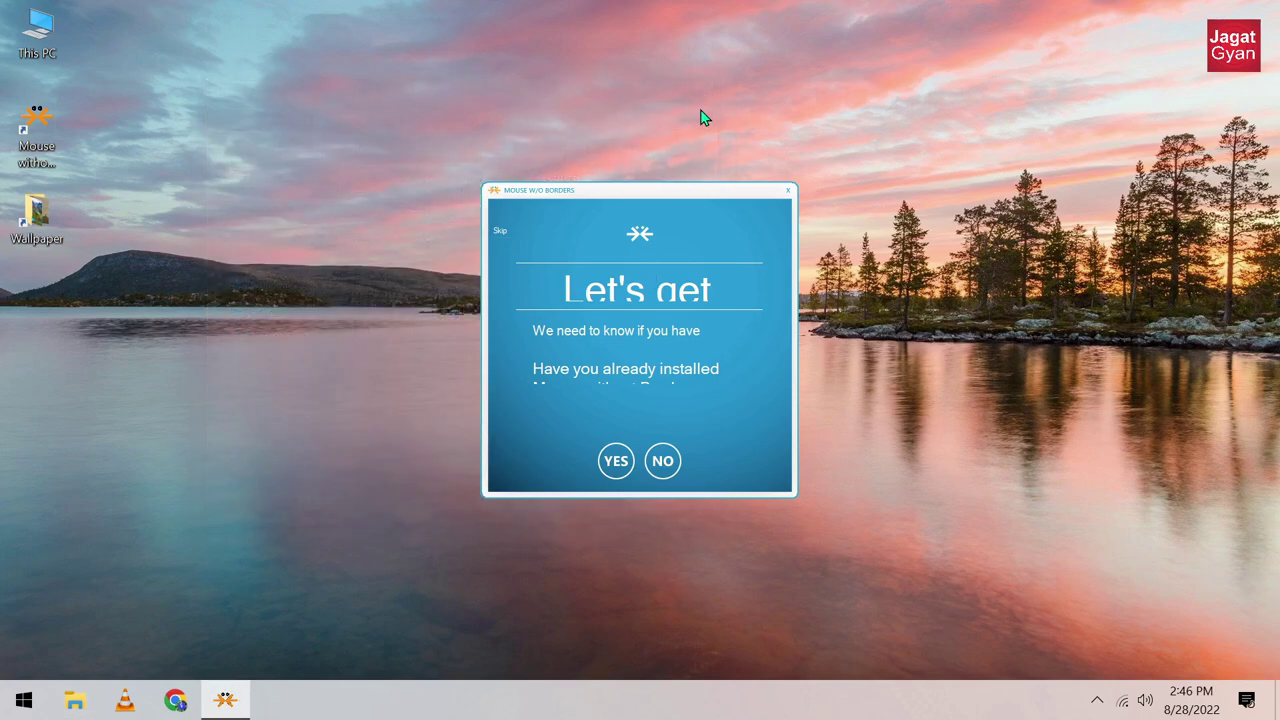
pyautogui.click(505, 231)
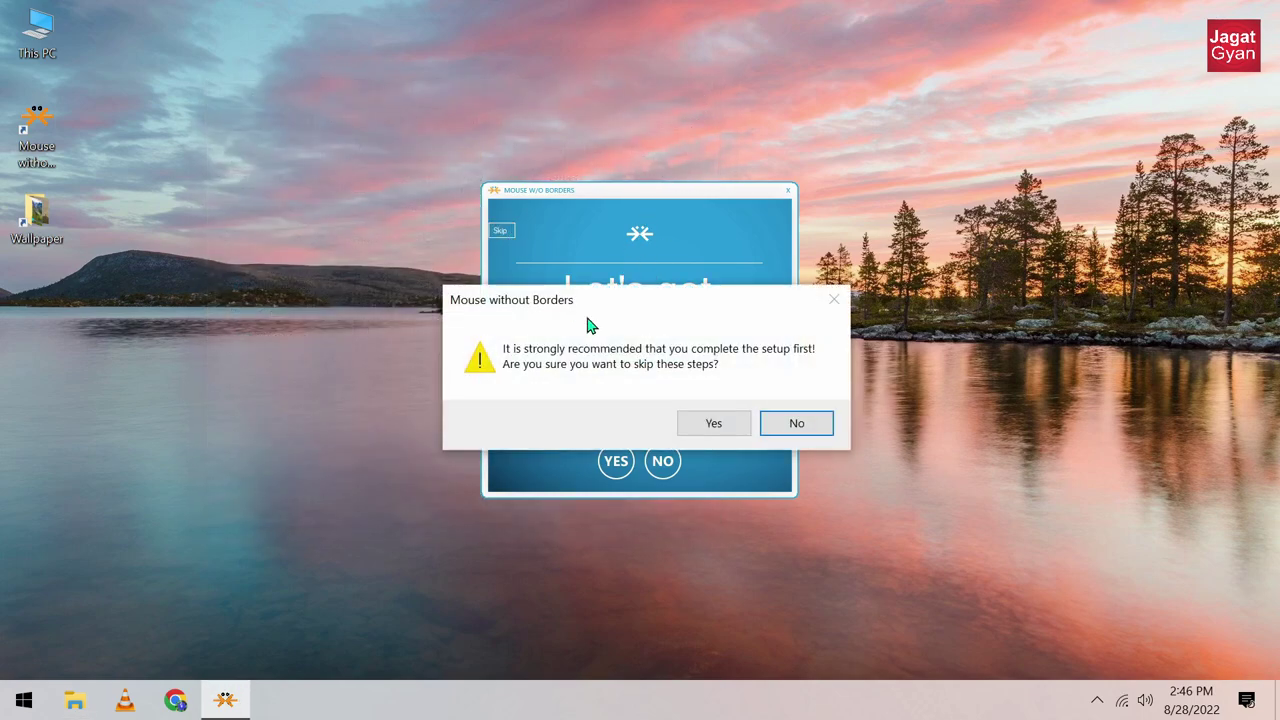
pyautogui.click(714, 424)
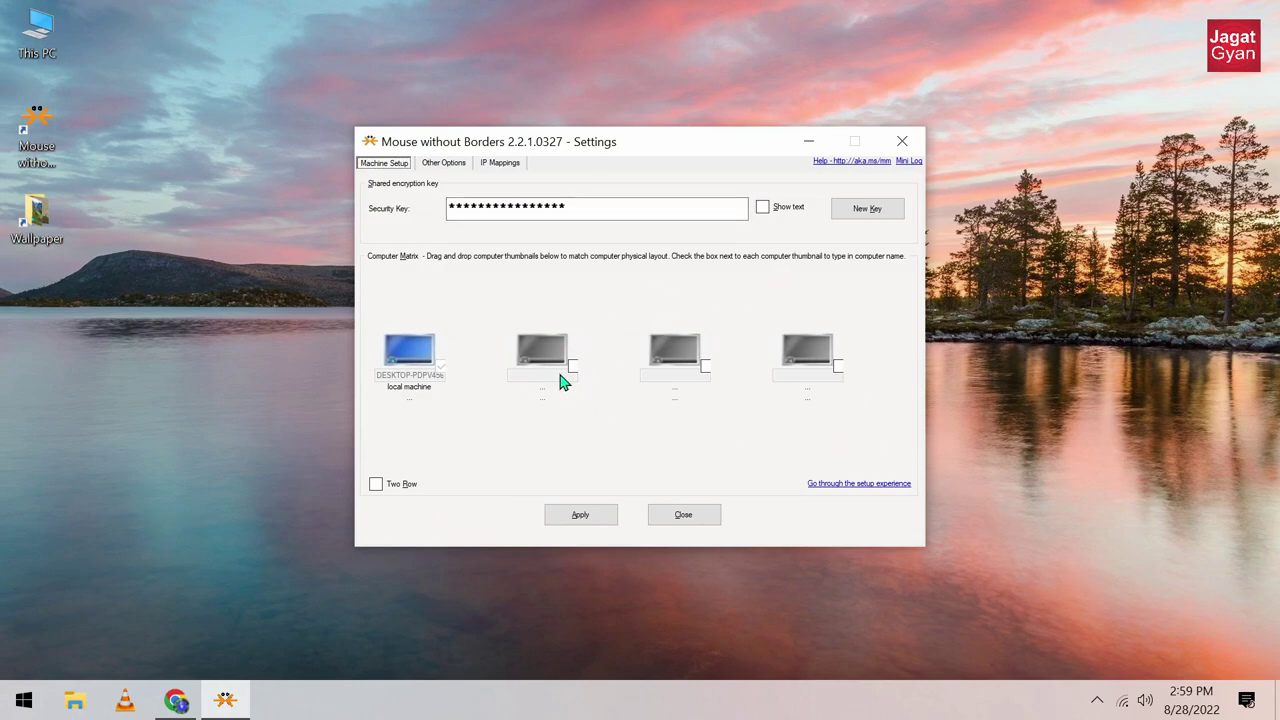
# Step: Revisit the Mouse without Borders download page in Chrome, then close the browser
pyautogui.click(176, 700)
pyautogui.click(218, 327)
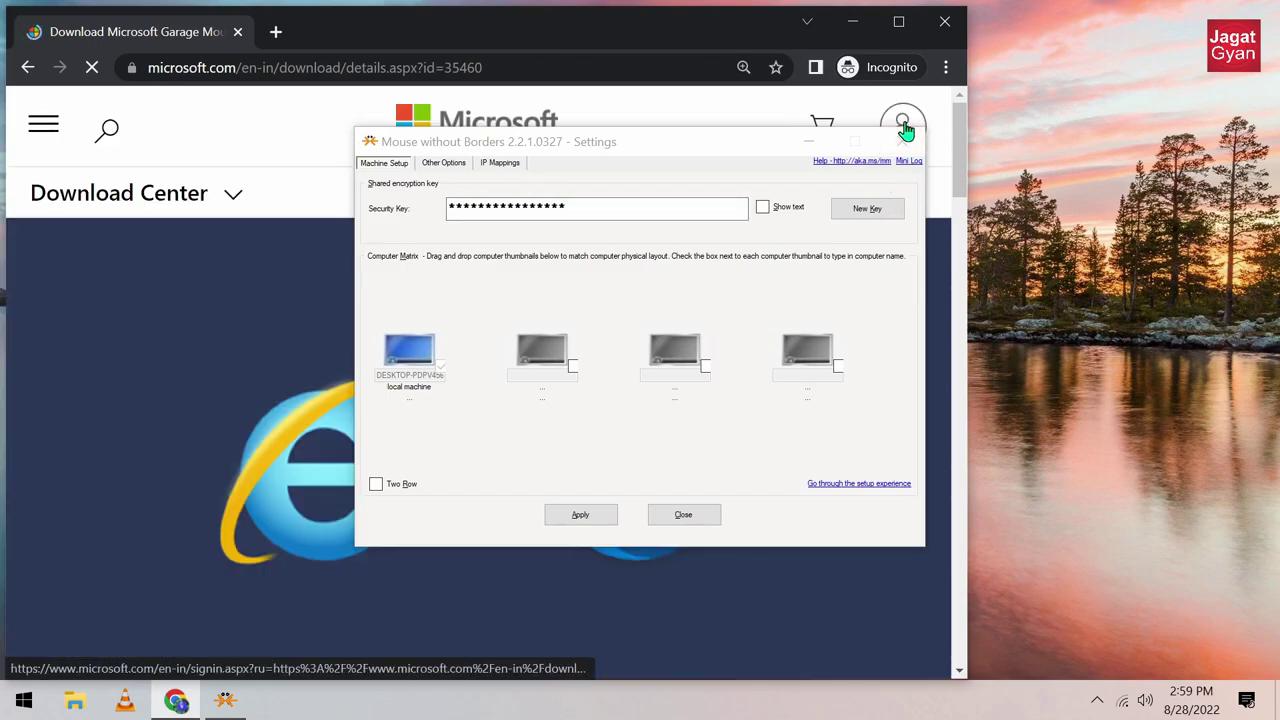
pyautogui.click(941, 23)
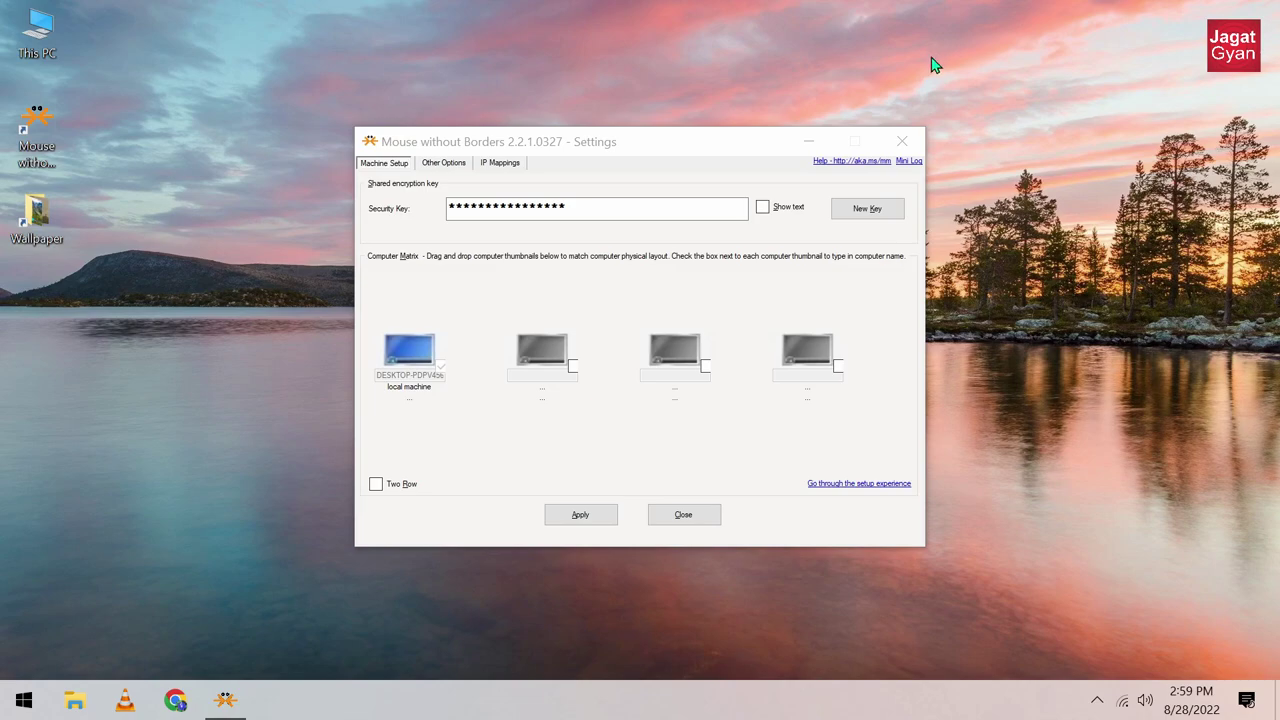
# Step: Show the IP Mappings page and select its empty machine-name-to-IP list
pyautogui.click(498, 166)
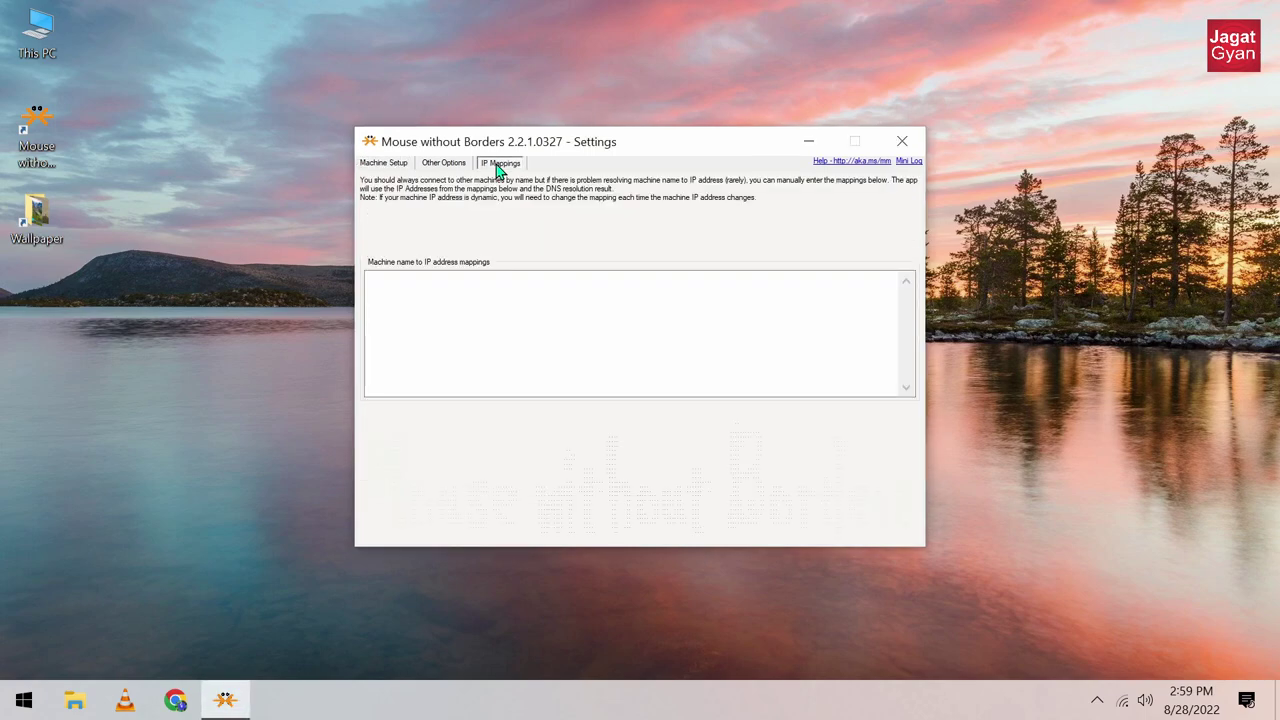
pyautogui.click(483, 307)
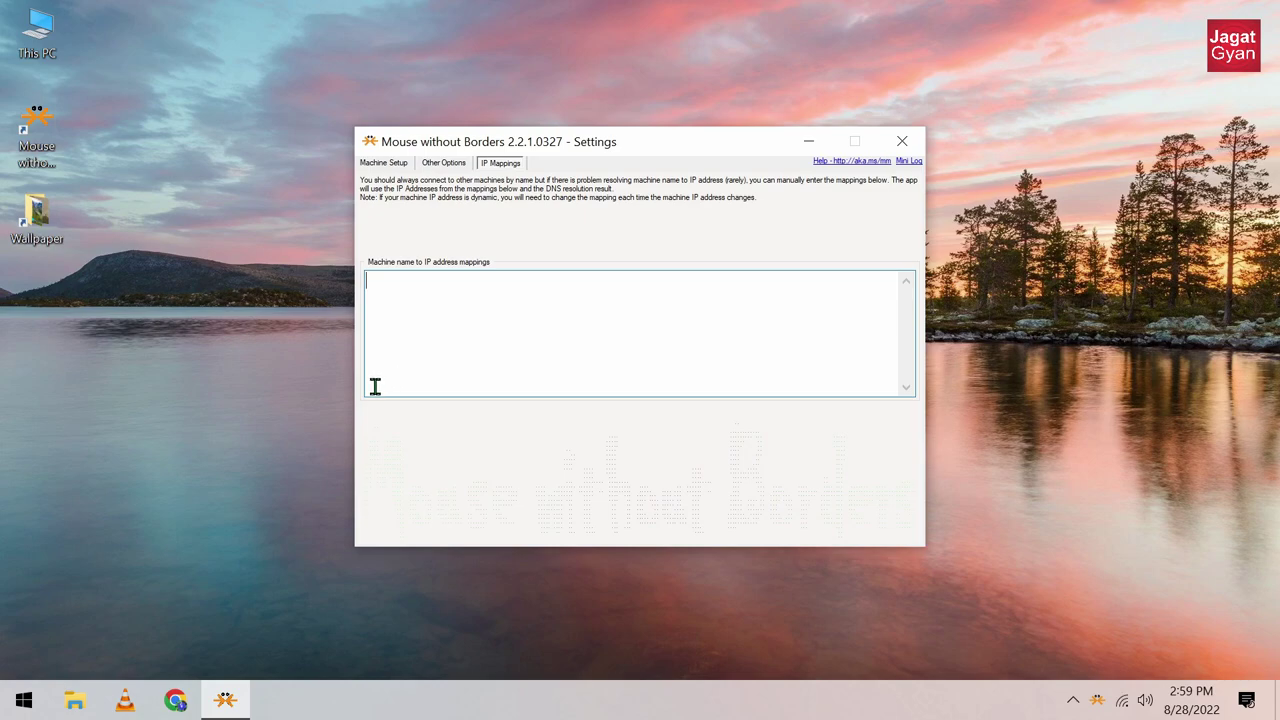
pyautogui.click(10, 692)
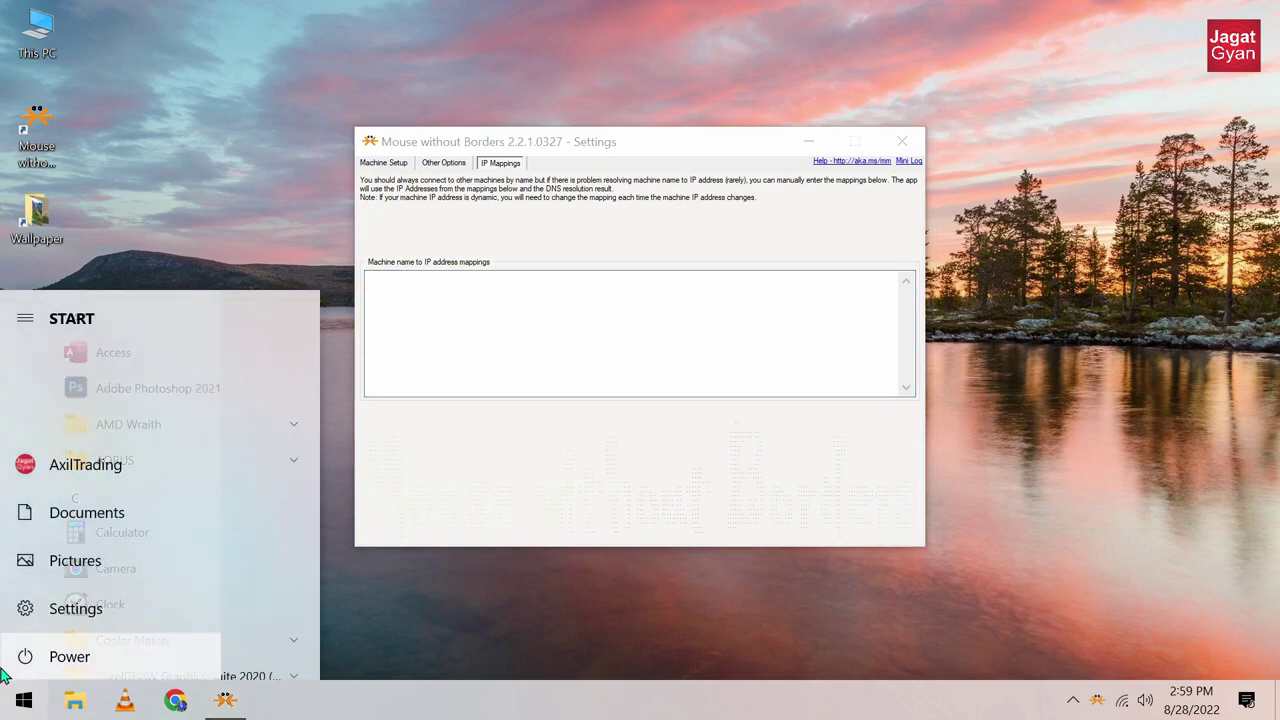
# Step: Launch Notepad, then open Settings > System > About to show the device specifications
pyautogui.write('note')
pyautogui.click(130, 312)
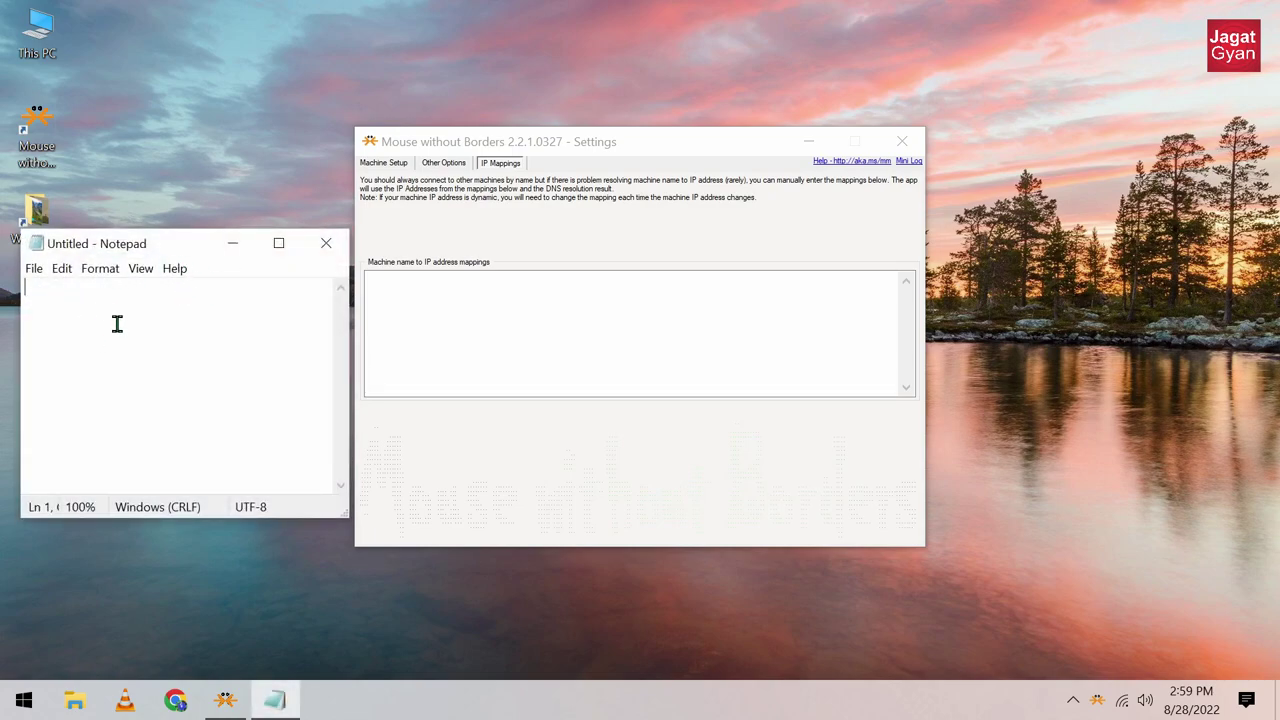
pyautogui.press('super')
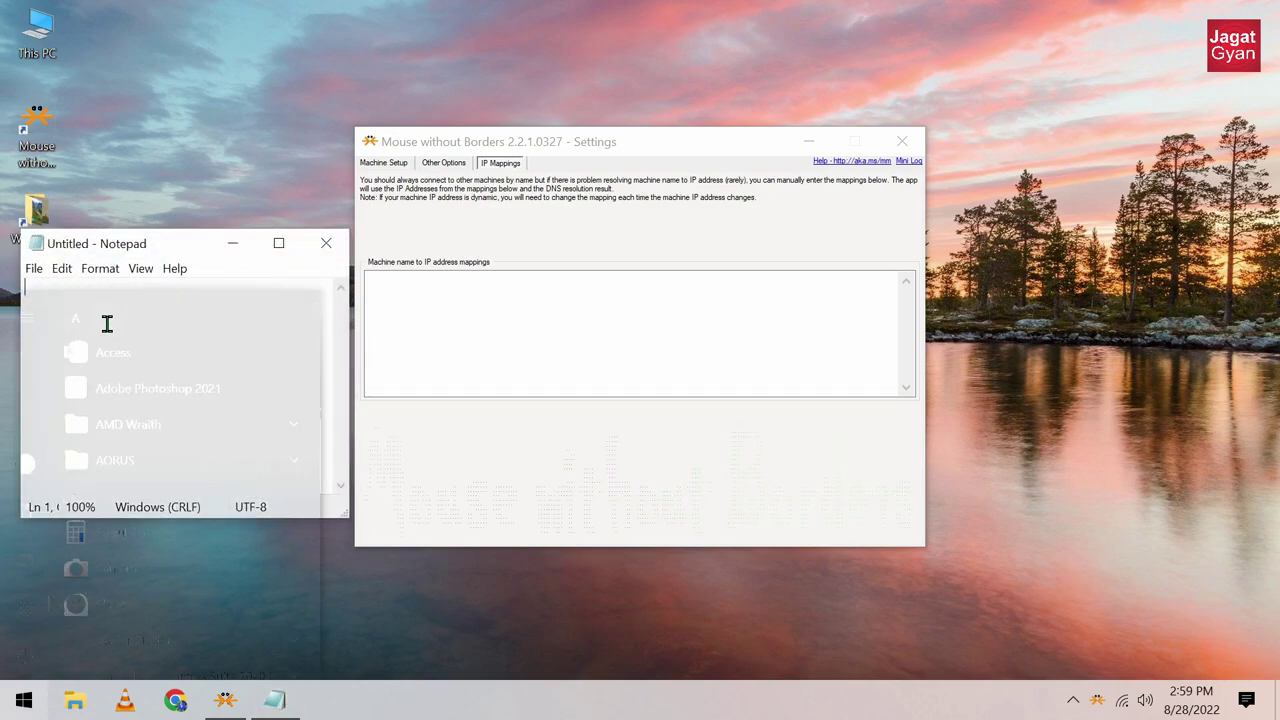
pyautogui.click(44, 608)
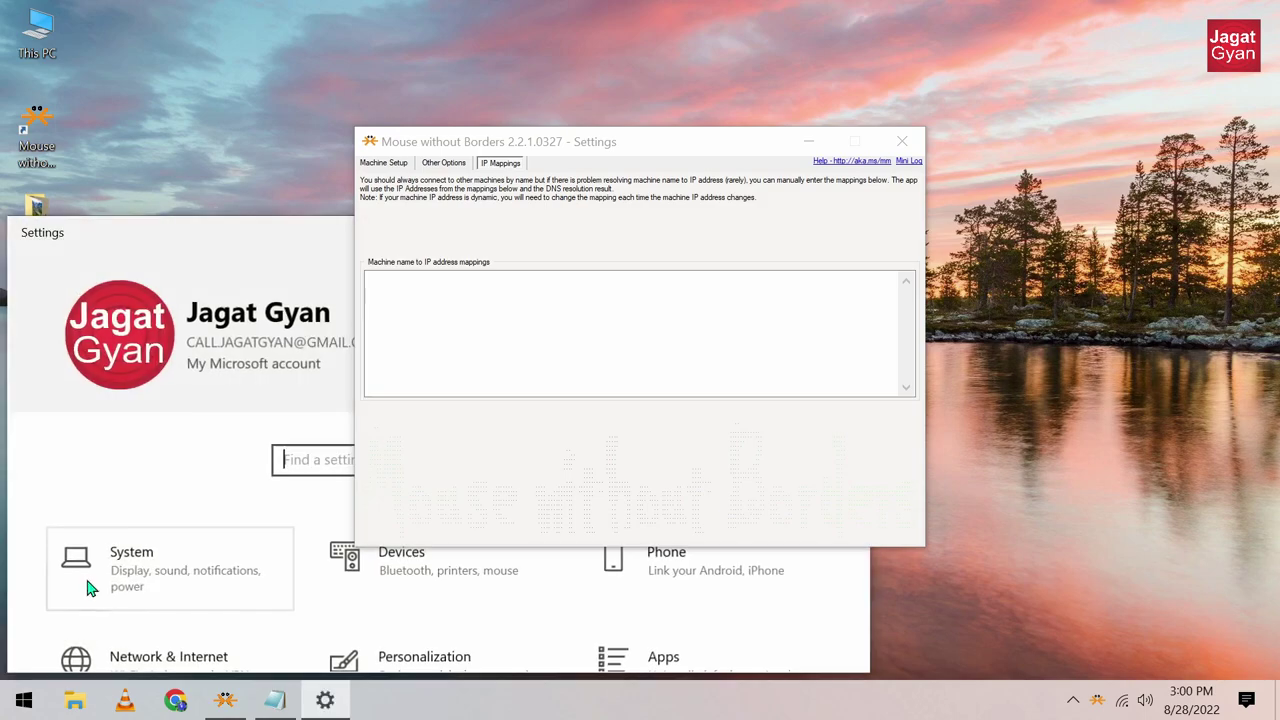
pyautogui.click(140, 580)
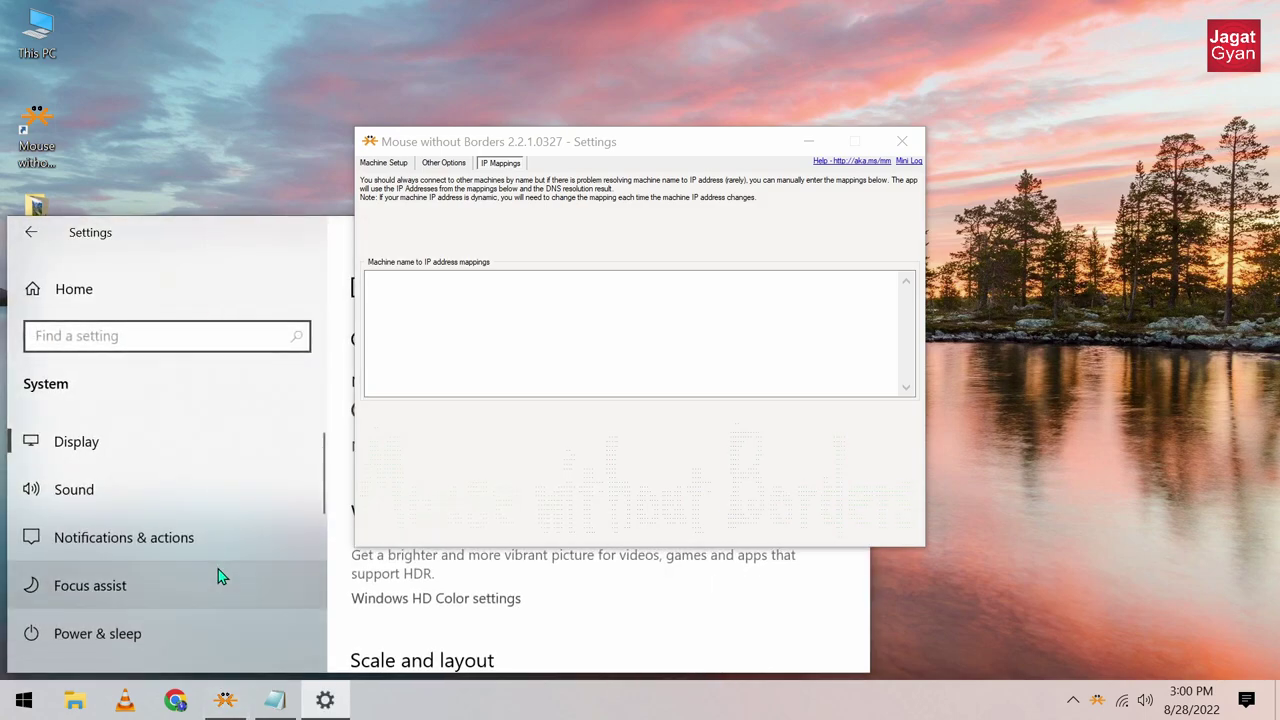
pyautogui.scroll(-5, 218, 569)
pyautogui.click(55, 576)
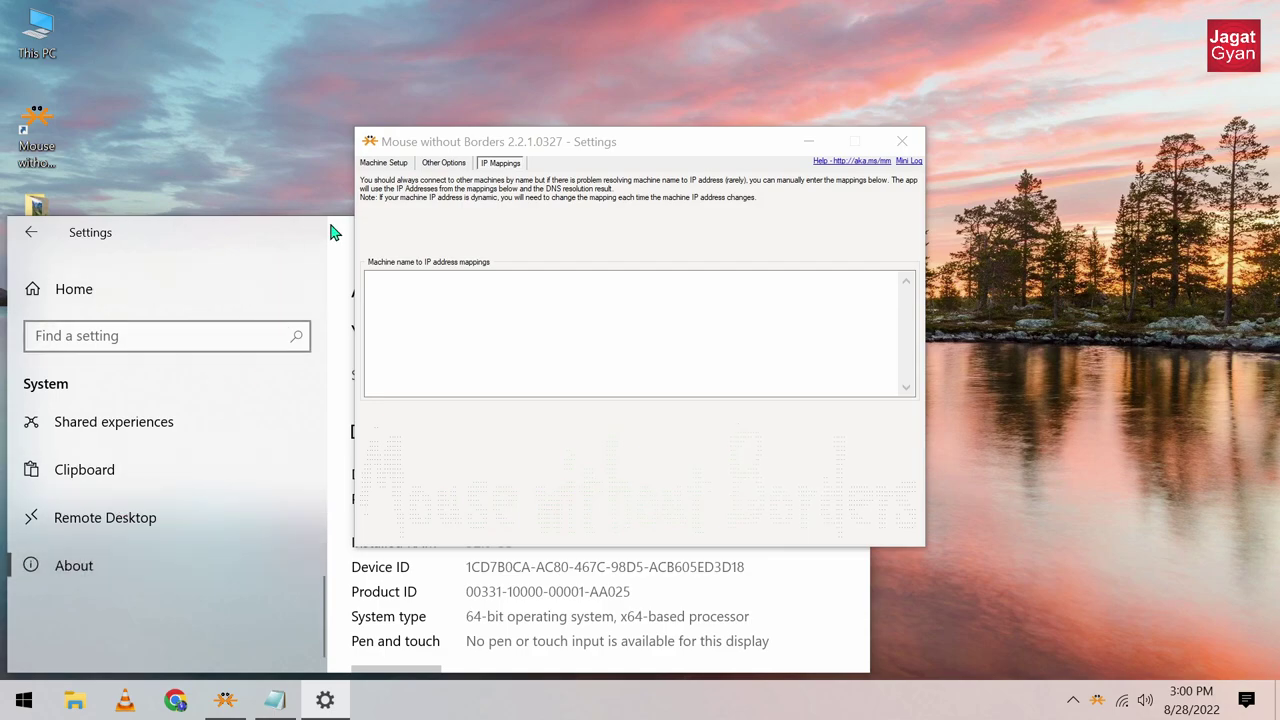
pyautogui.moveTo(333, 232); pyautogui.dragTo(39, 191)
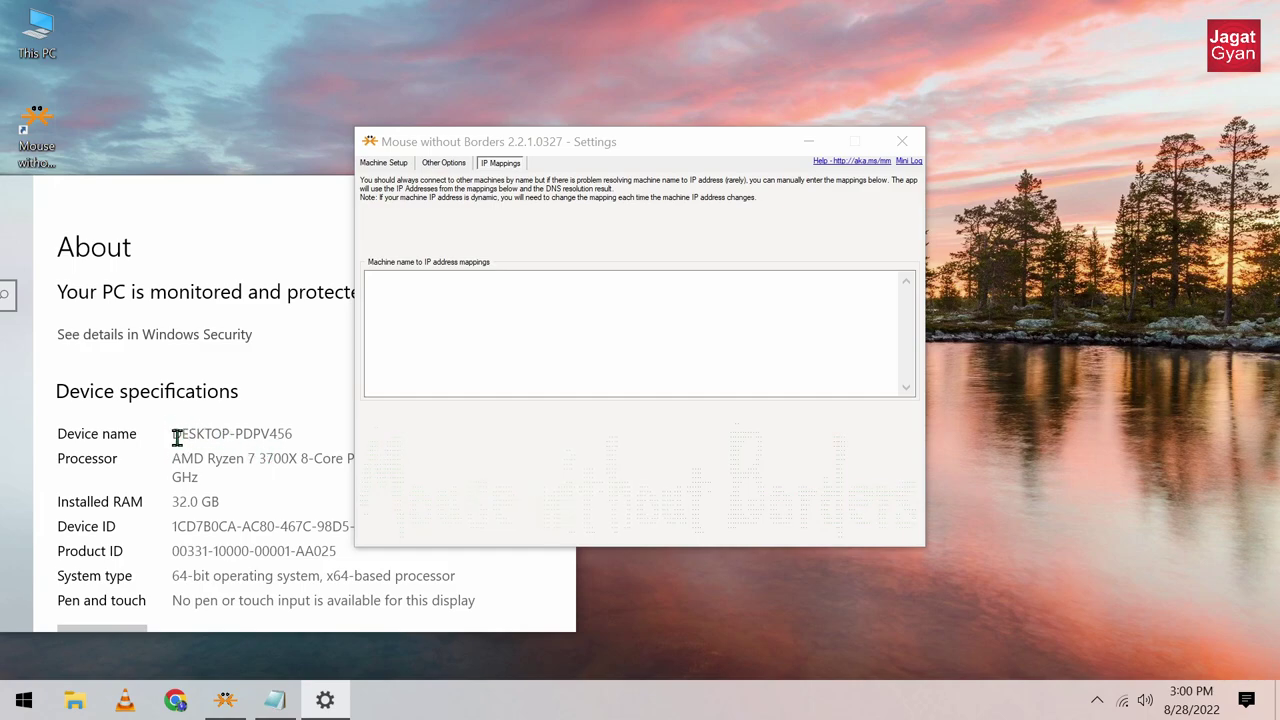
# Step: Copy the device name DESKTOP-PDPV456 from the About page and paste it into Notepad
pyautogui.moveTo(175, 434); pyautogui.dragTo(295, 432)
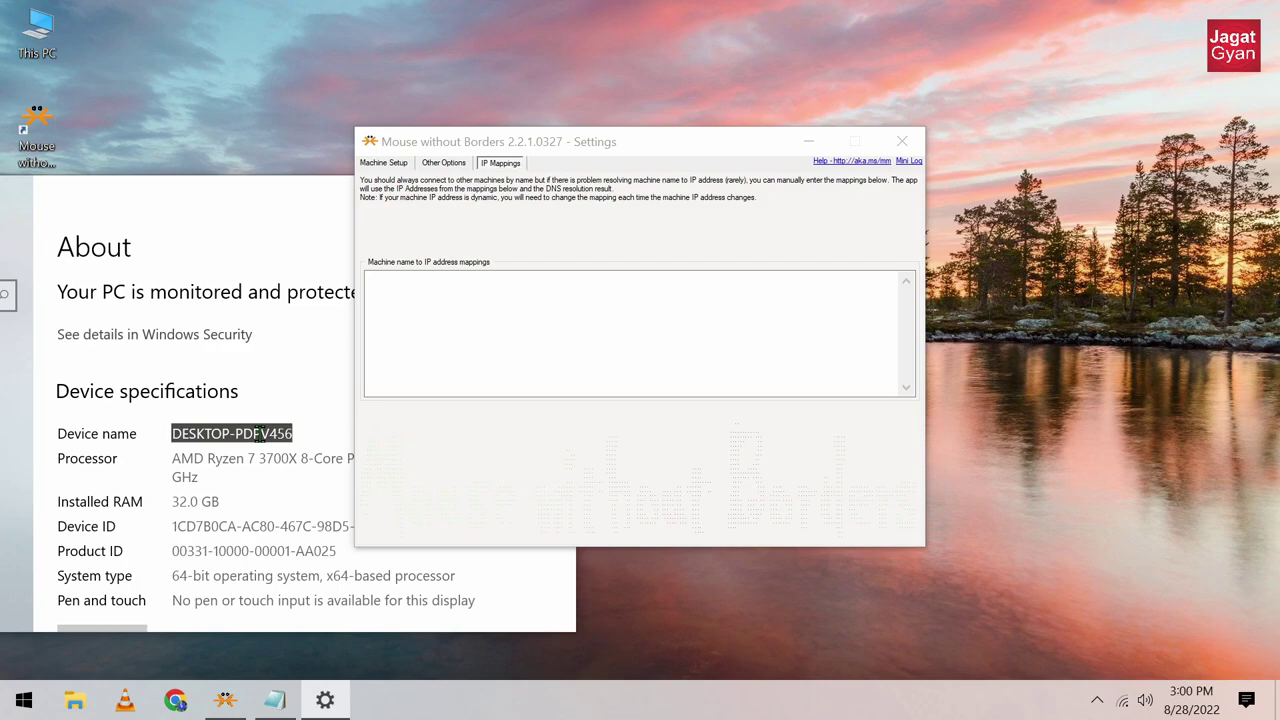
pyautogui.rightClick(258, 433)
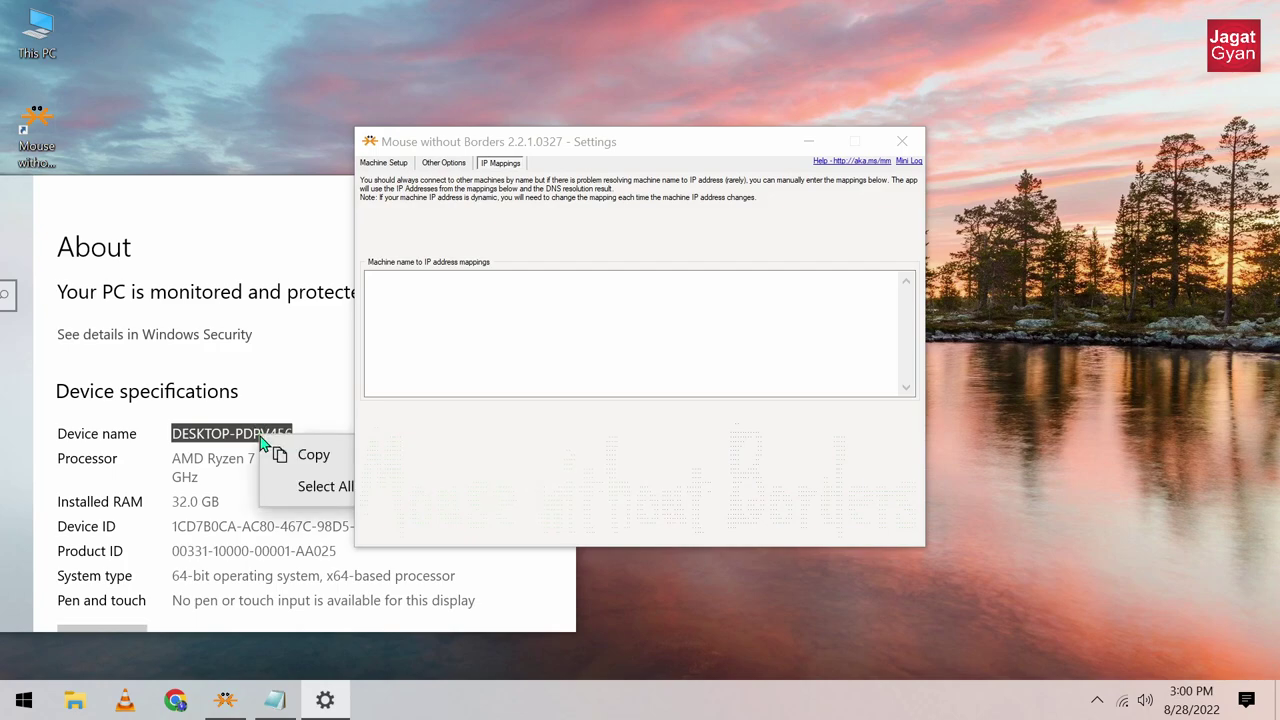
pyautogui.click(303, 468)
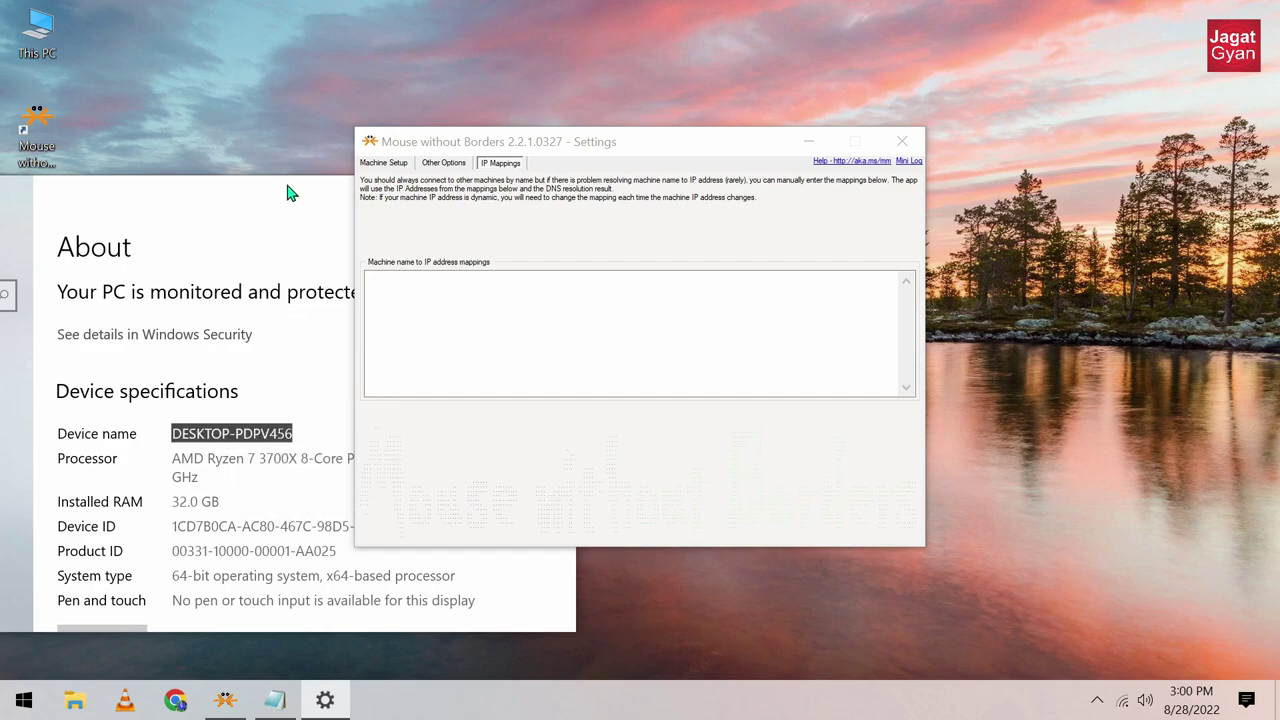
pyautogui.moveTo(287, 193); pyautogui.dragTo(271, 471)
pyautogui.click(35, 288)
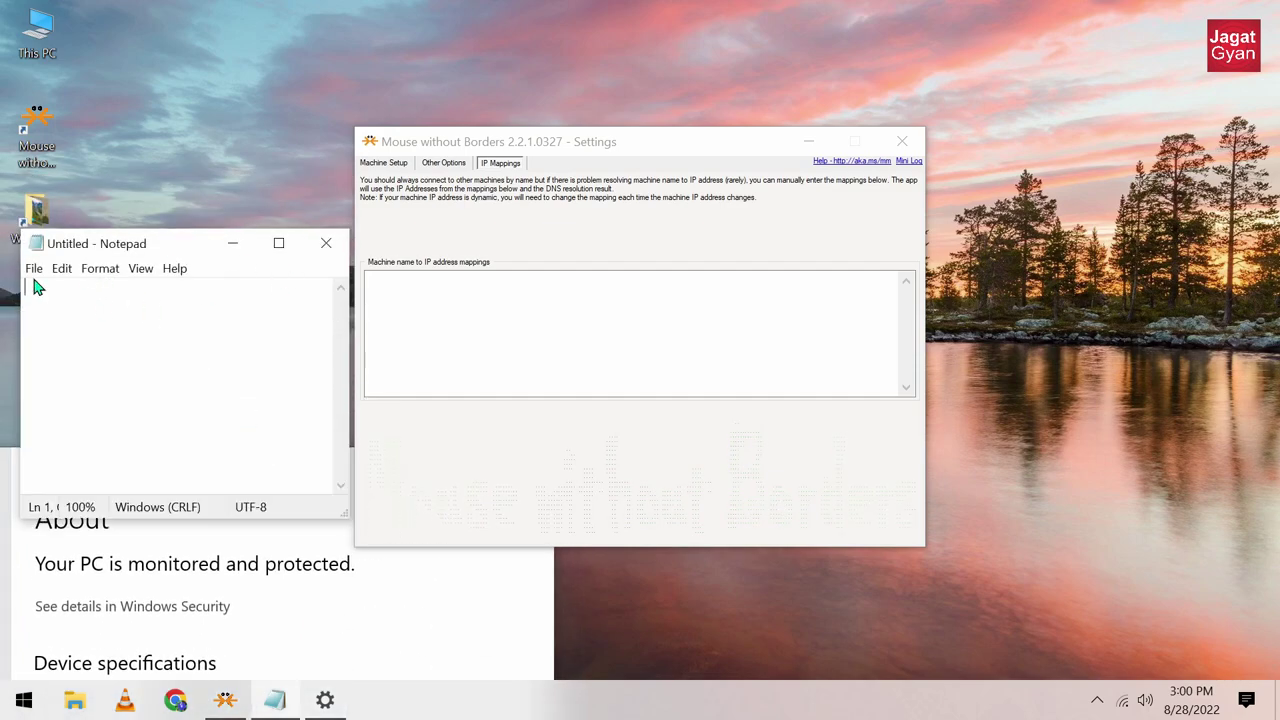
pyautogui.rightClick(64, 293)
pyautogui.click(140, 374)
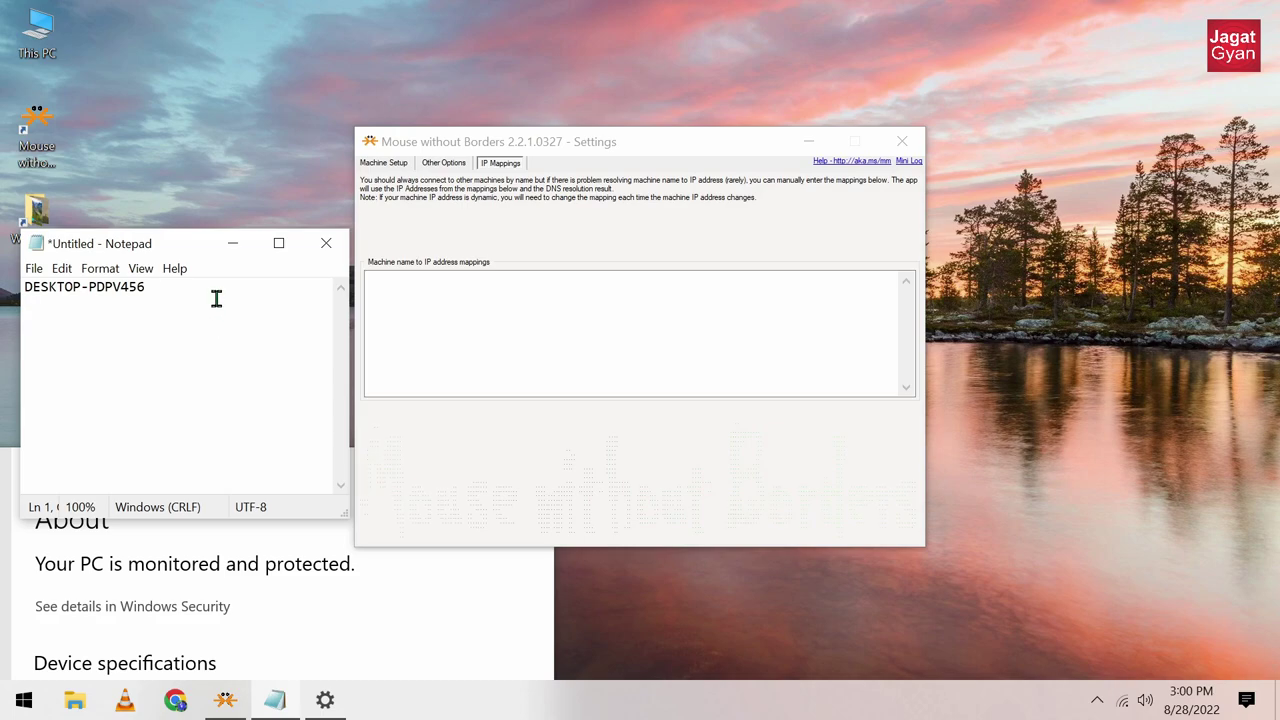
pyautogui.moveTo(157, 296); pyautogui.dragTo(147, 298)
pyautogui.click(320, 545)
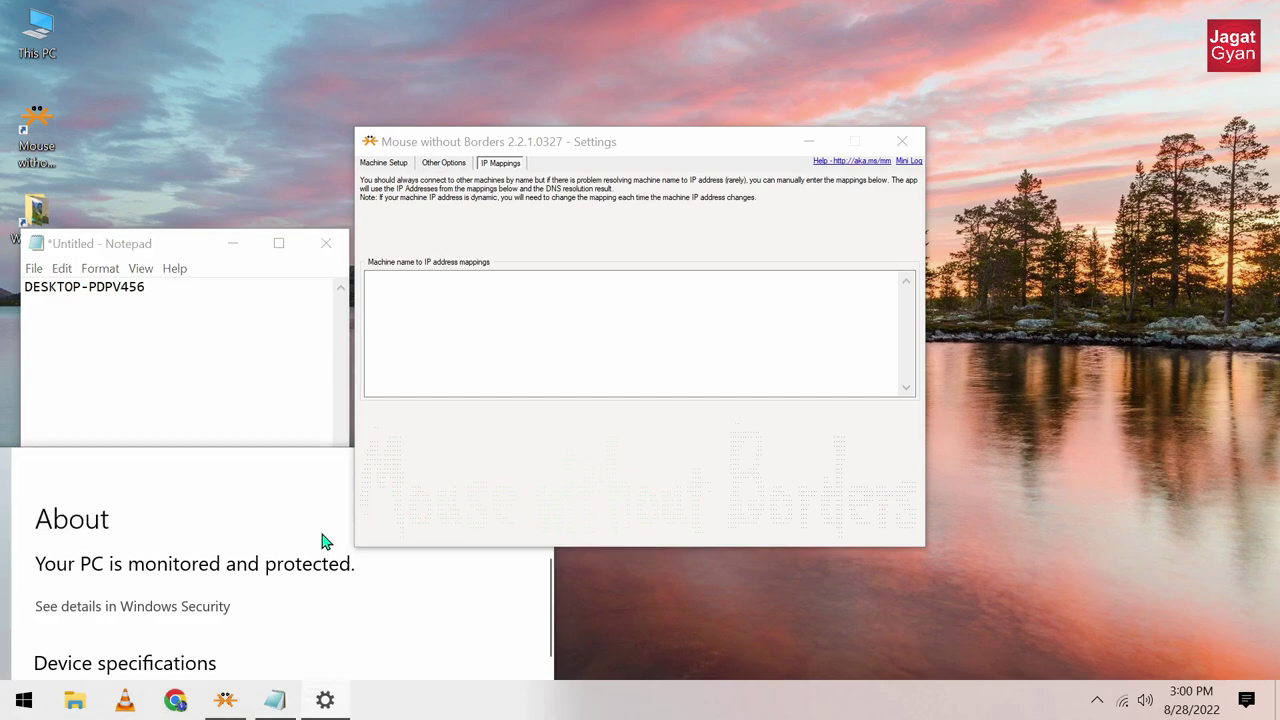
pyautogui.moveTo(300, 486); pyautogui.dragTo(75, 455)
# Step: Close Settings and launch Command Prompt from a 'cmd' search
pyautogui.click(298, 432)
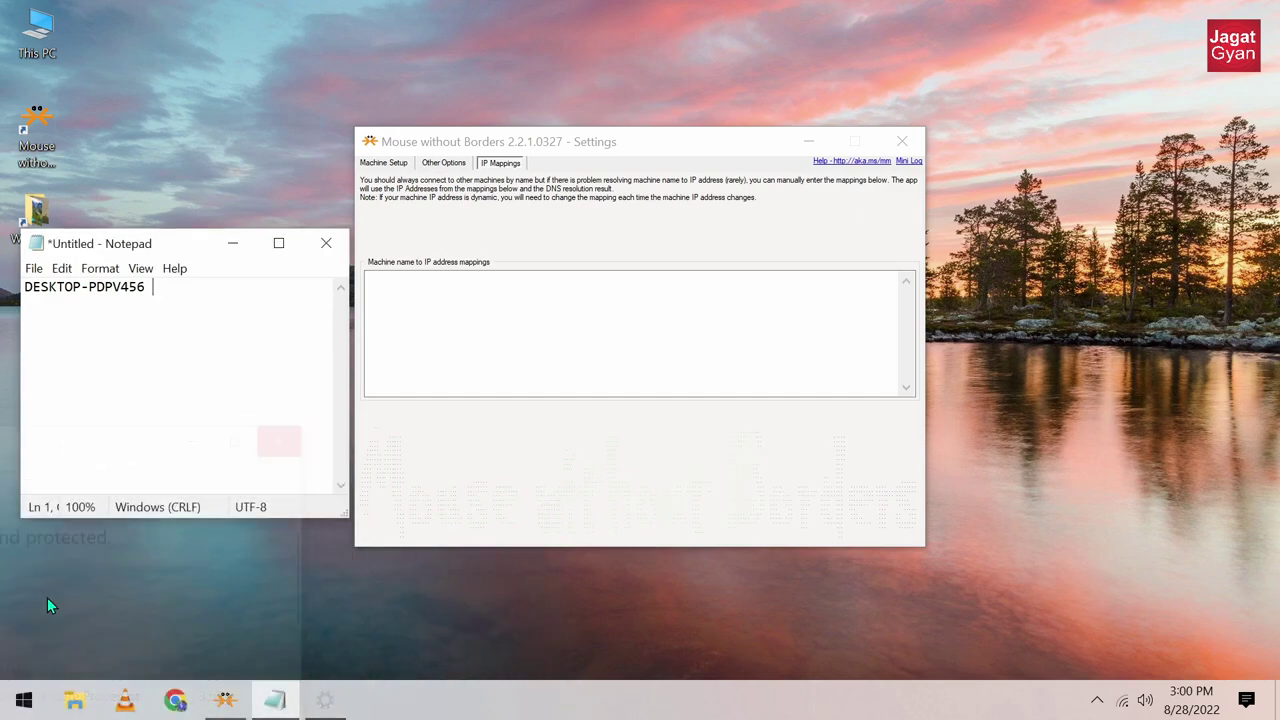
pyautogui.click(24, 700)
pyautogui.write('note')
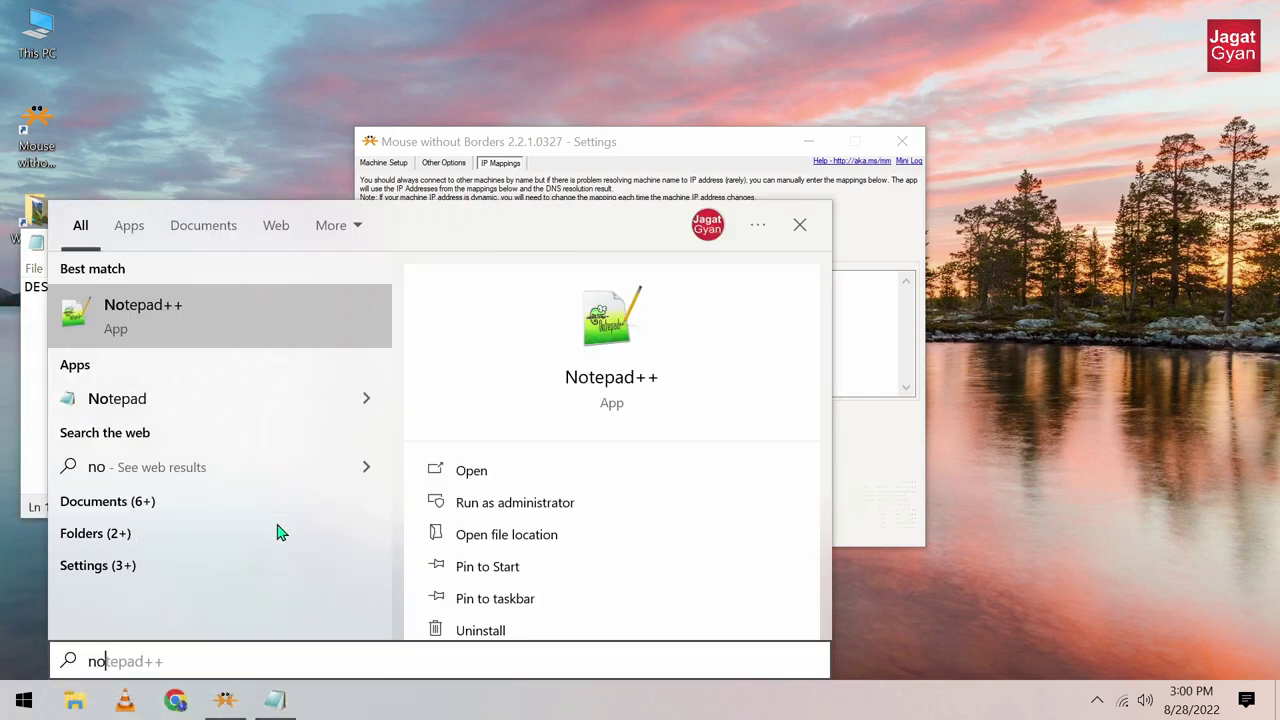
pyautogui.press('BackSpace')
pyautogui.press('BackSpace')
pyautogui.press('BackSpace')
pyautogui.press('BackSpace')
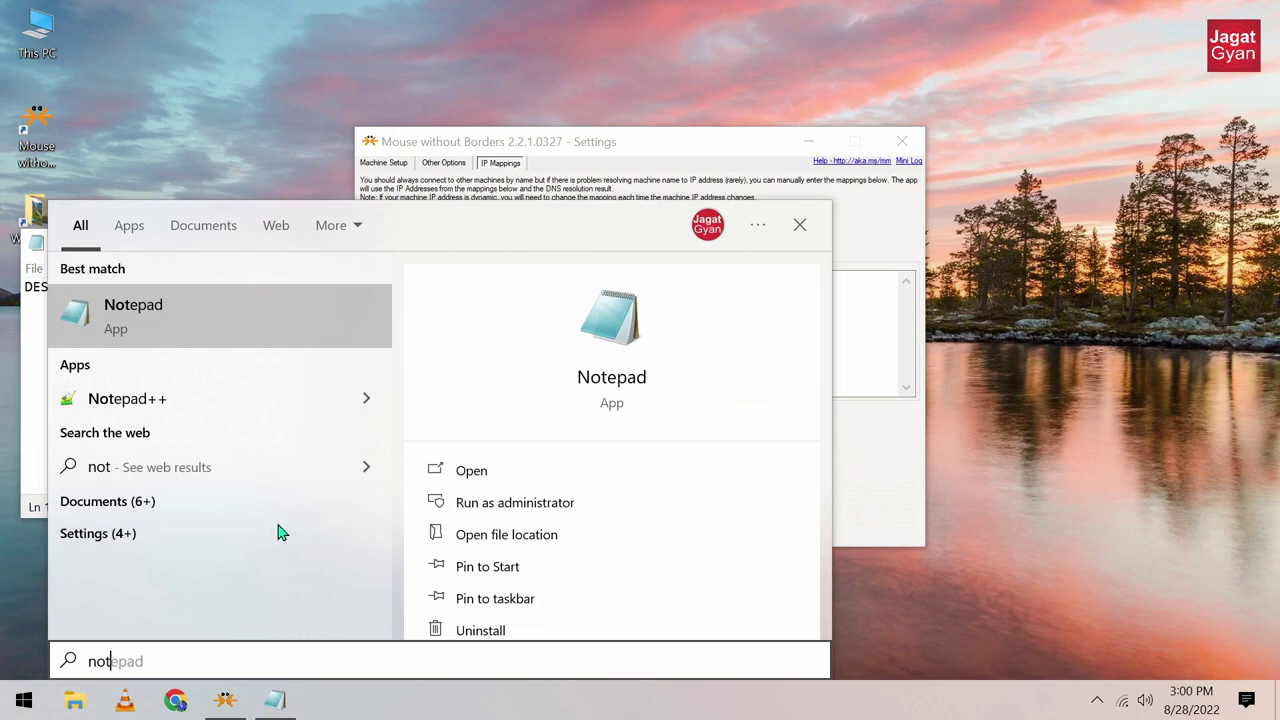
pyautogui.write('cmd')
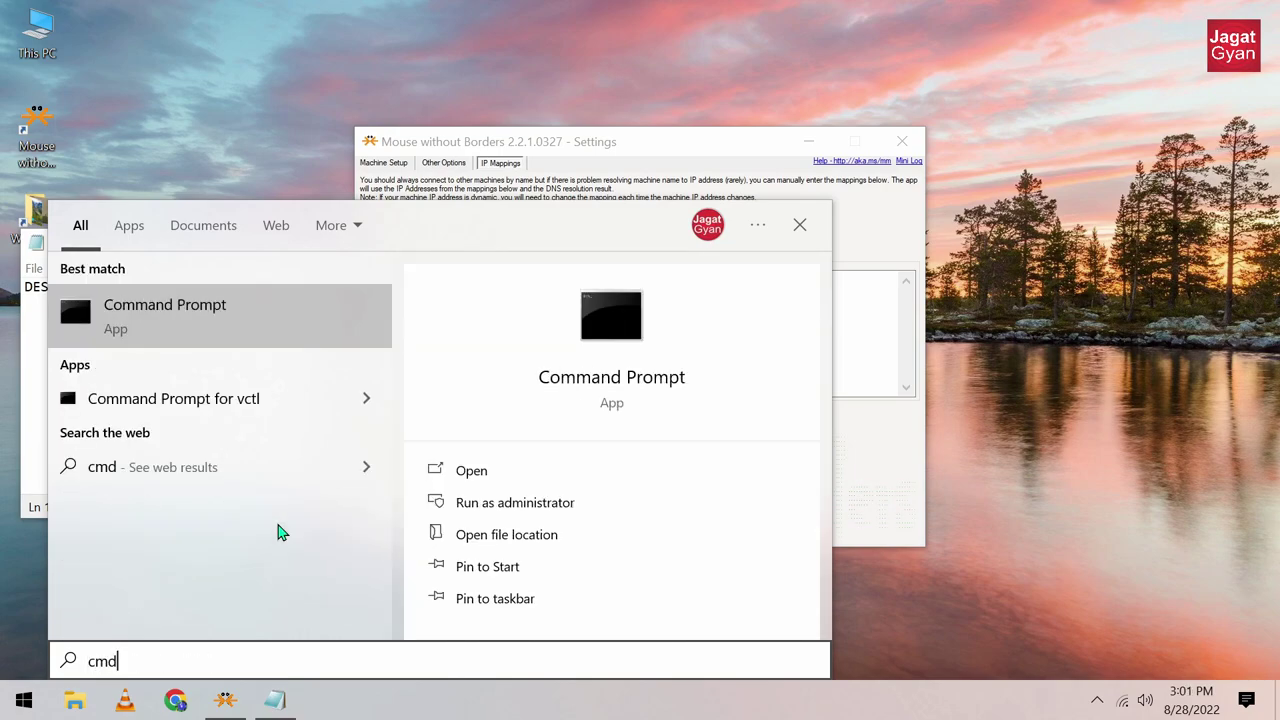
pyautogui.click(166, 337)
# Step: Arrange Command Prompt beside Mouse without Borders, run ipconfig and select the Wi-Fi IPv4 line
pyautogui.moveTo(293, 93); pyautogui.dragTo(230, 102)
pyautogui.moveTo(418, 148); pyautogui.dragTo(855, 148)
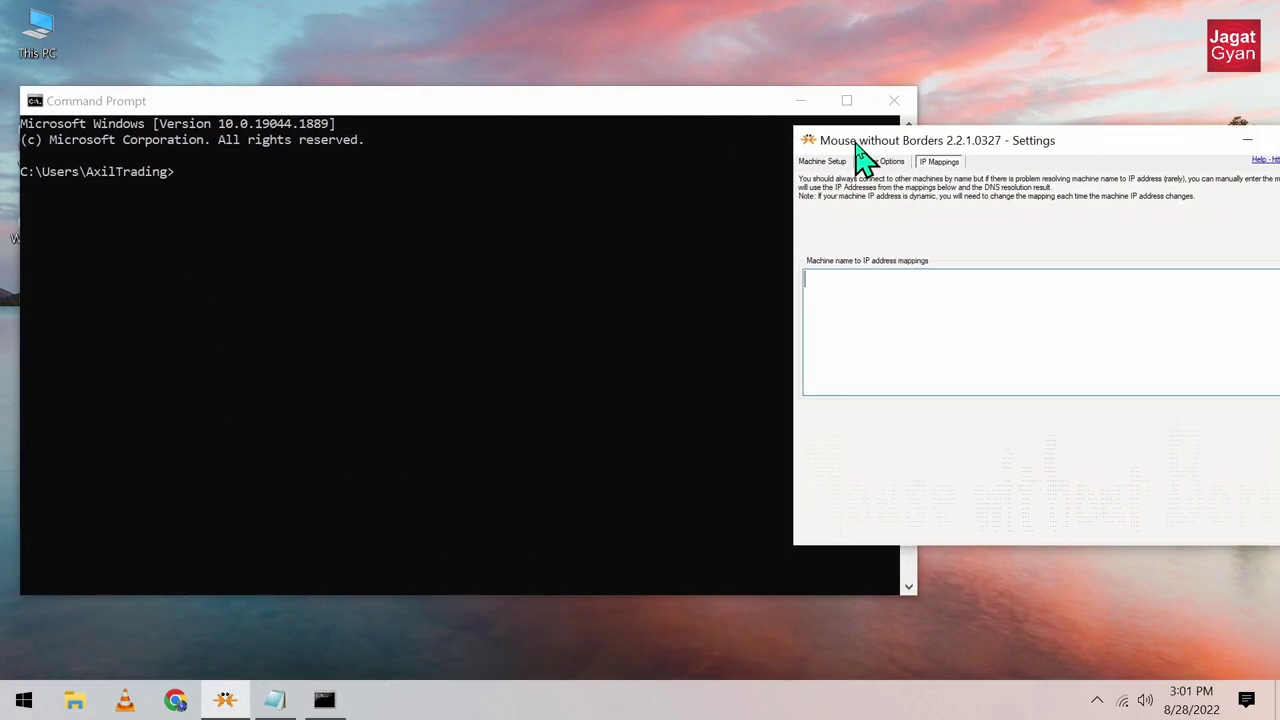
pyautogui.click(672, 113)
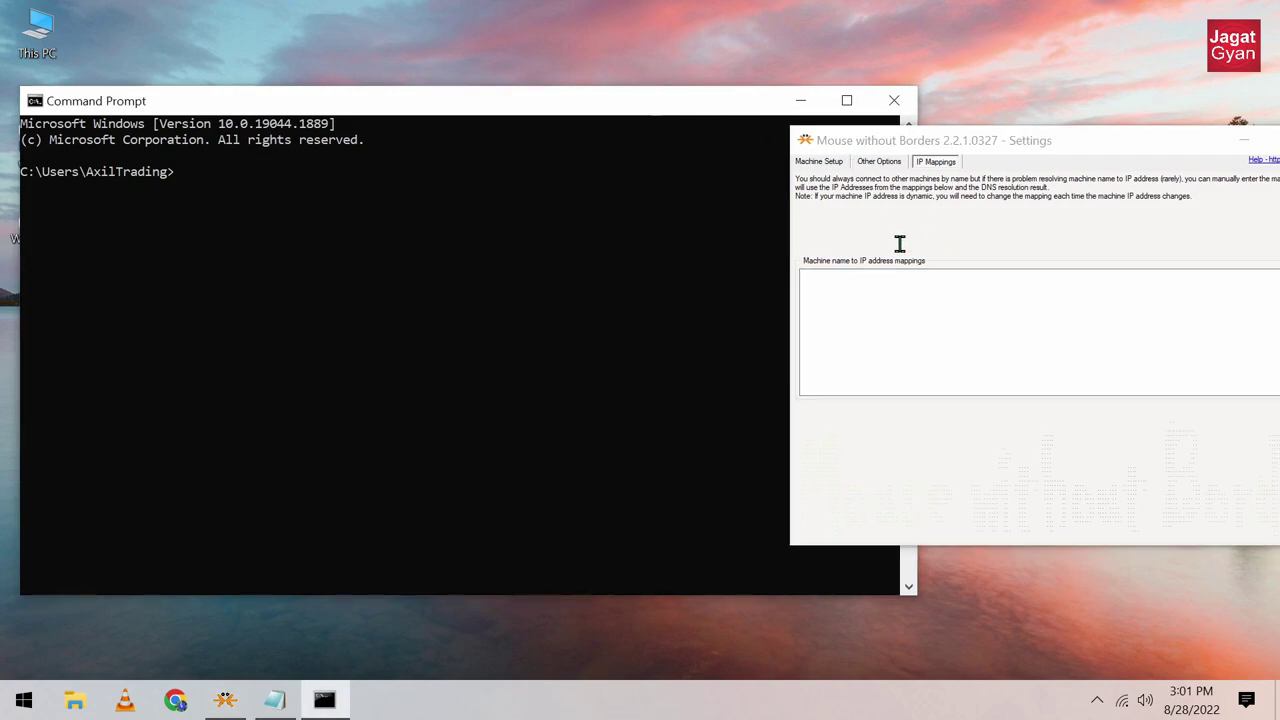
pyautogui.moveTo(22, 171); pyautogui.dragTo(202, 191)
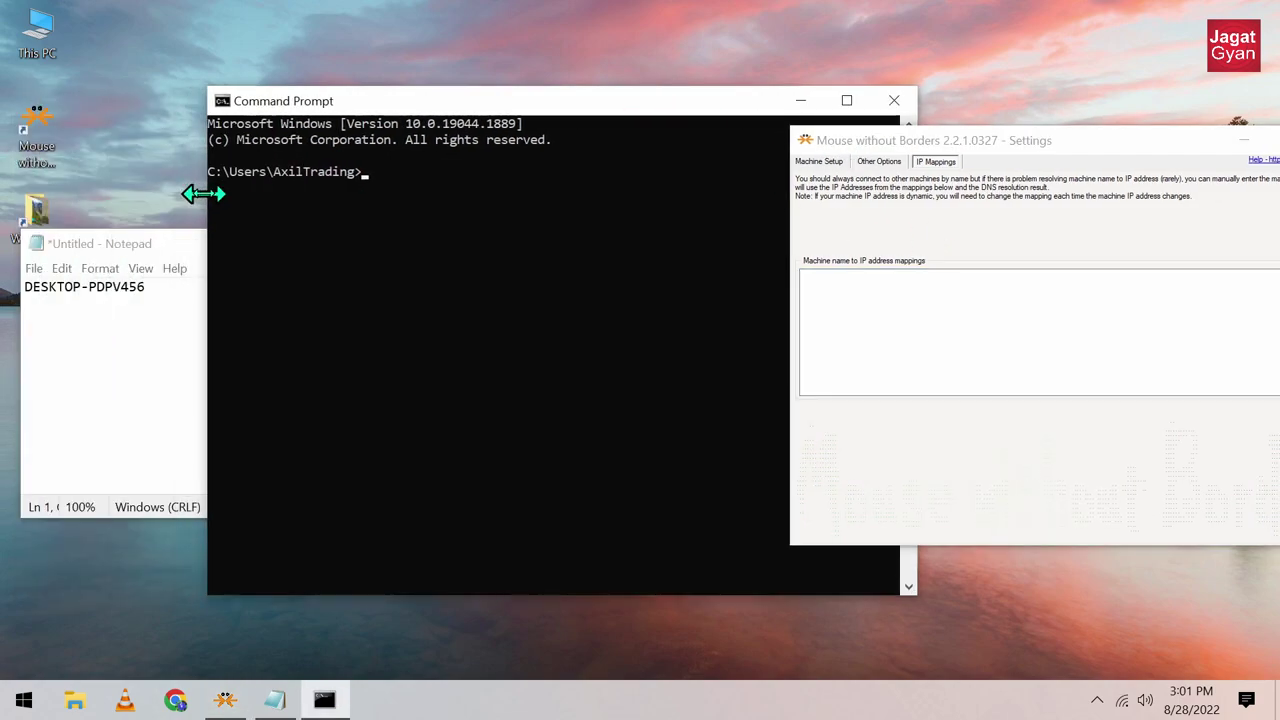
pyautogui.moveTo(409, 104); pyautogui.dragTo(263, 86)
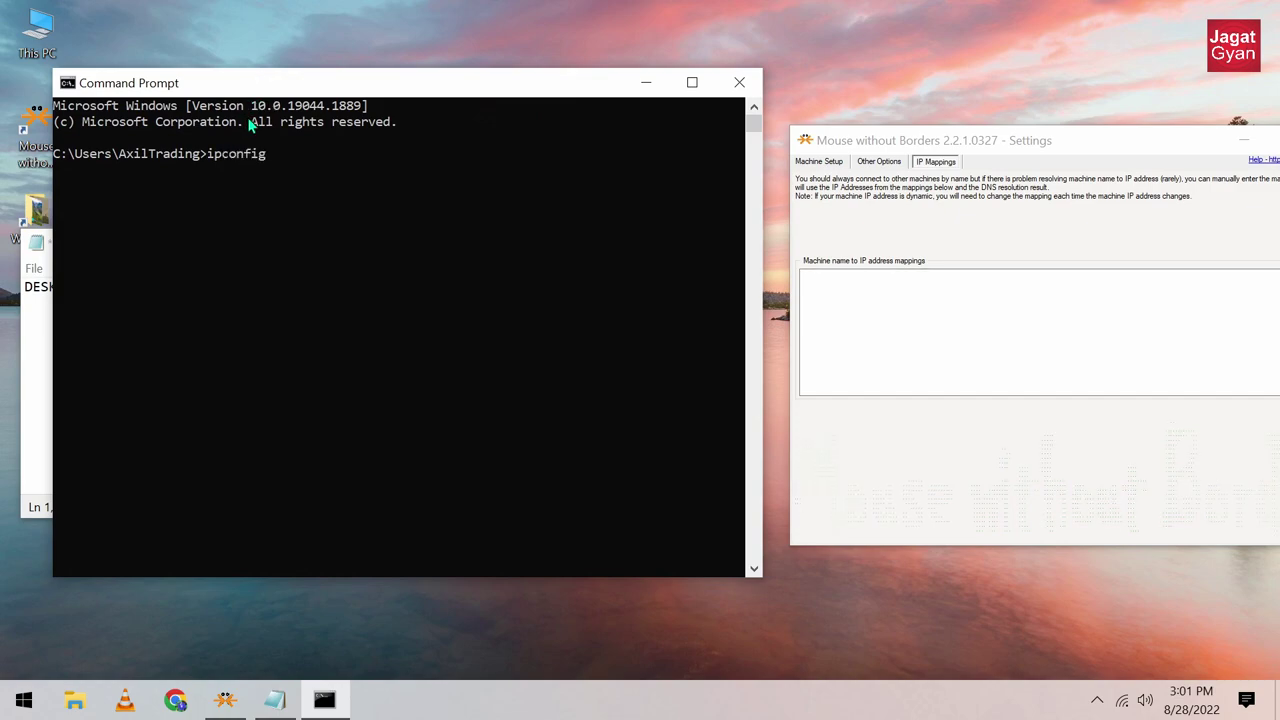
pyautogui.press('Return')
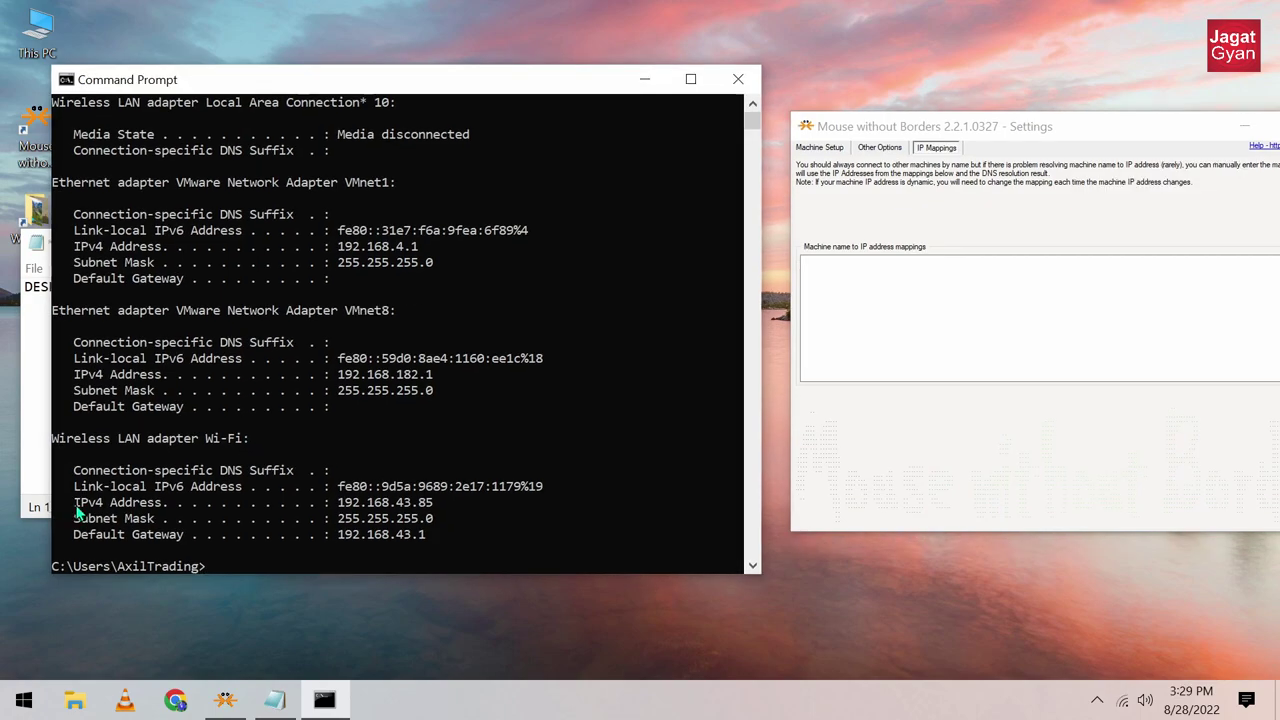
pyautogui.moveTo(76, 503); pyautogui.dragTo(430, 512)
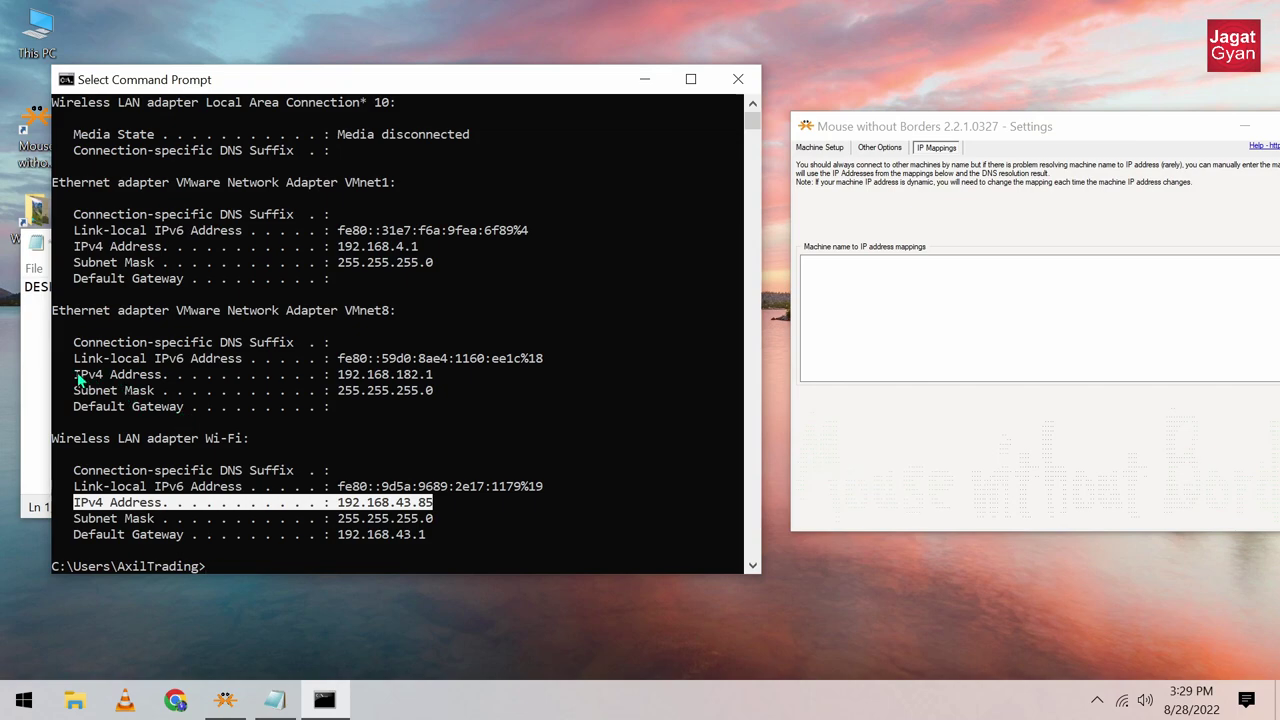
# Step: Compare the VMnet8, VMnet1 and Wi-Fi adapter addresses and check the connected Wi-Fi network
pyautogui.moveTo(78, 378); pyautogui.dragTo(410, 380)
pyautogui.click(88, 250)
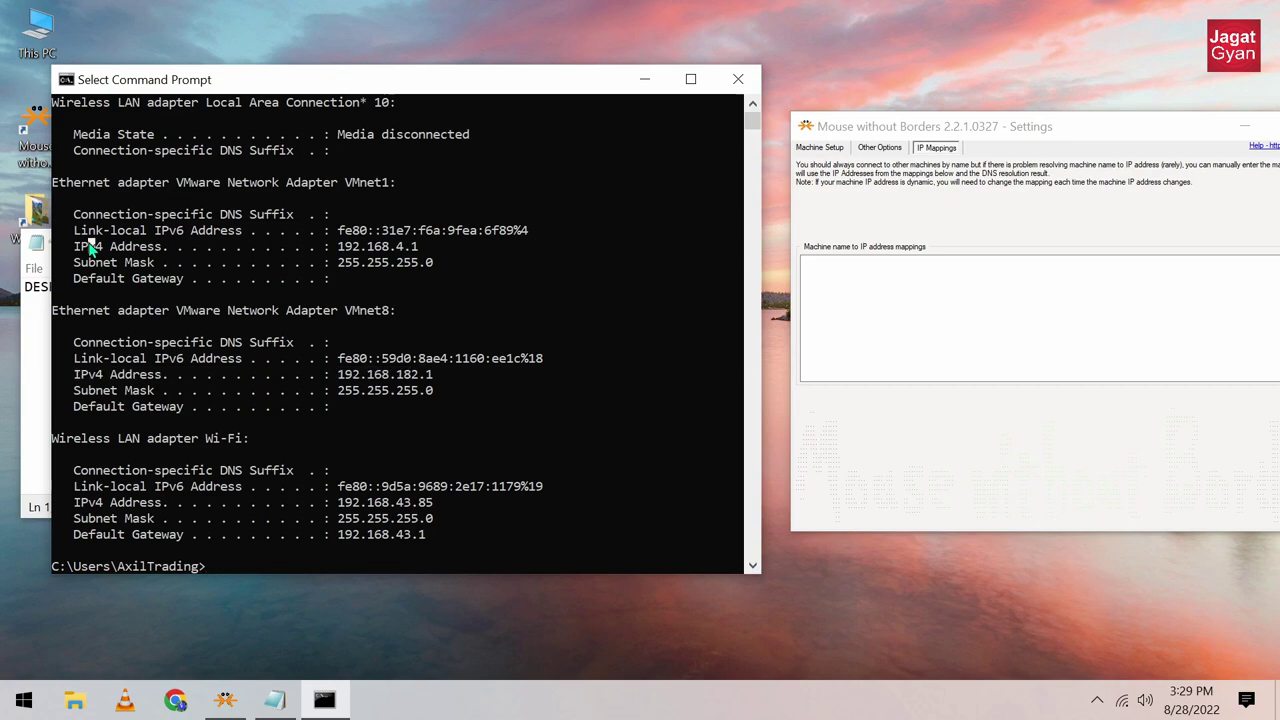
pyautogui.moveTo(88, 250); pyautogui.dragTo(411, 251)
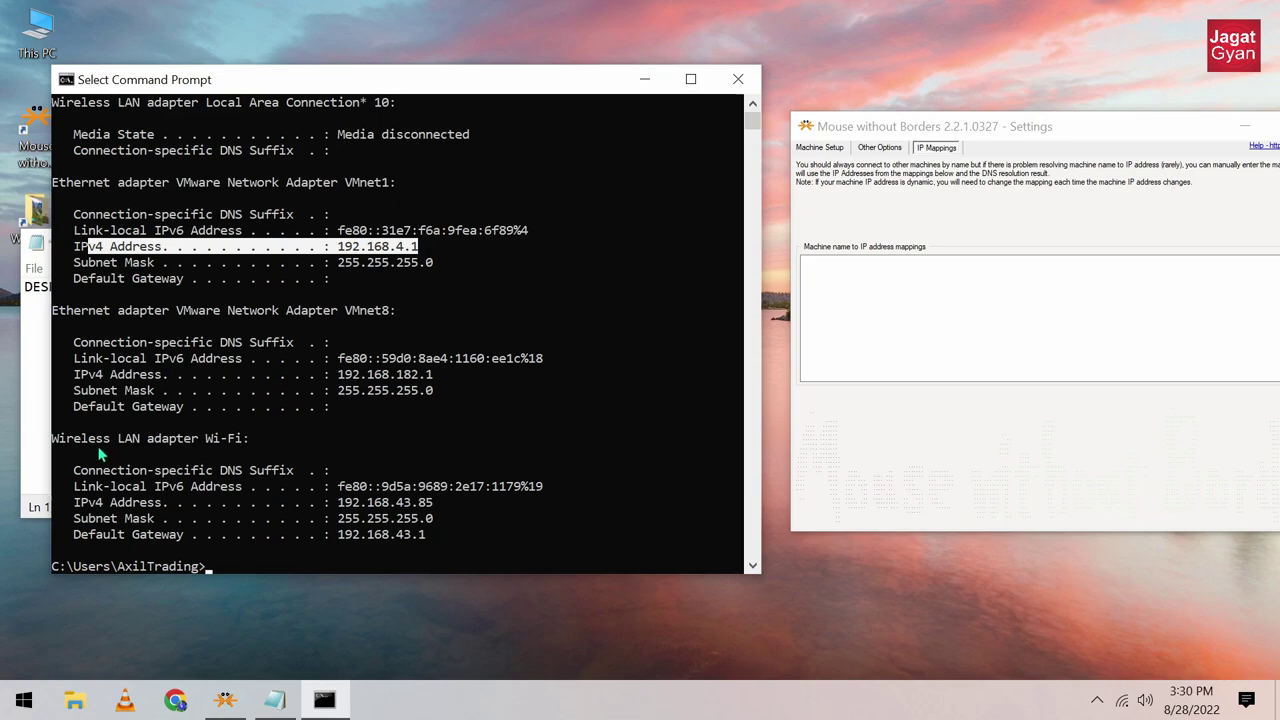
pyautogui.moveTo(90, 441); pyautogui.dragTo(233, 455)
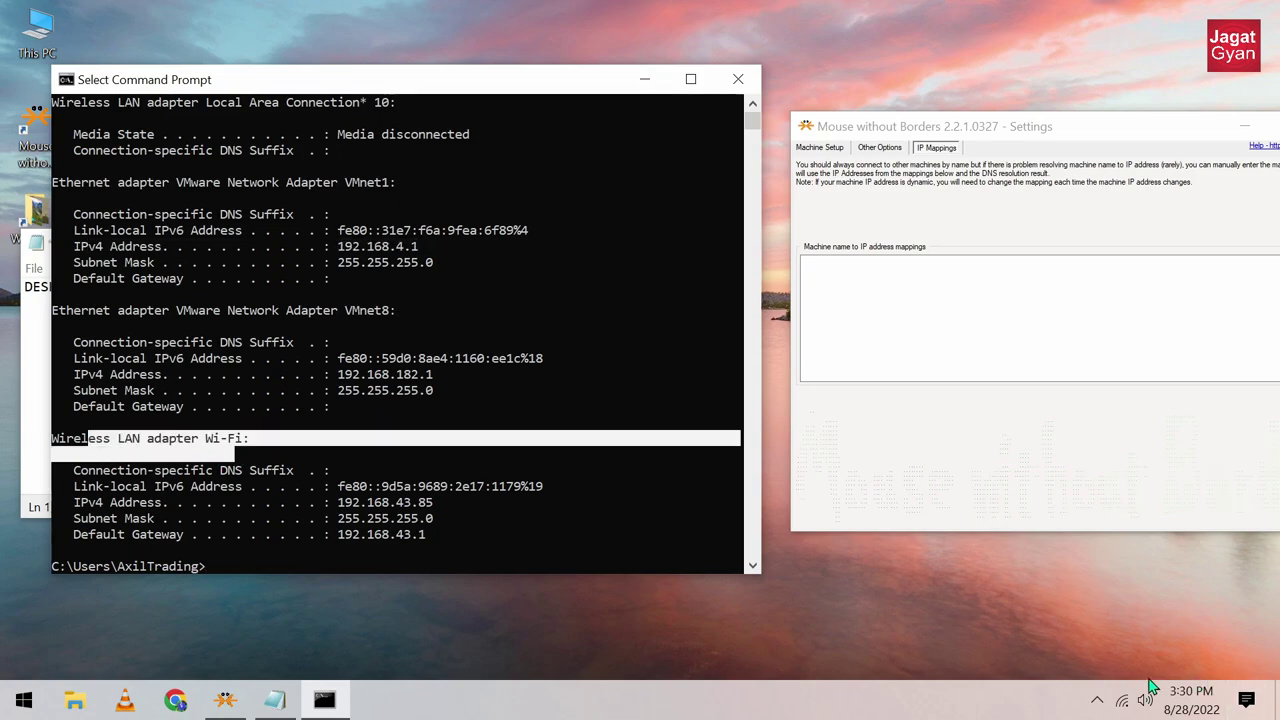
pyautogui.click(1124, 701)
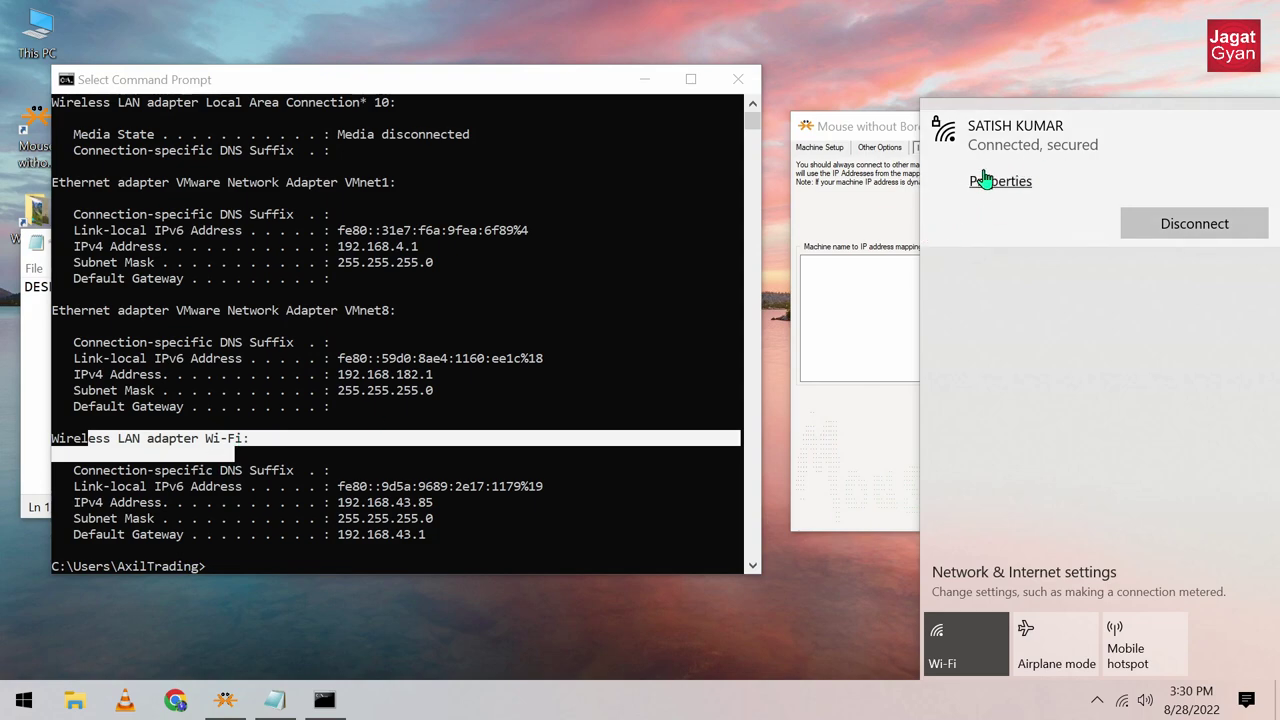
# Step: Select the Wi-Fi IPv4 address 192.168.43.85 and copy it with Ctrl+C
pyautogui.click(78, 445)
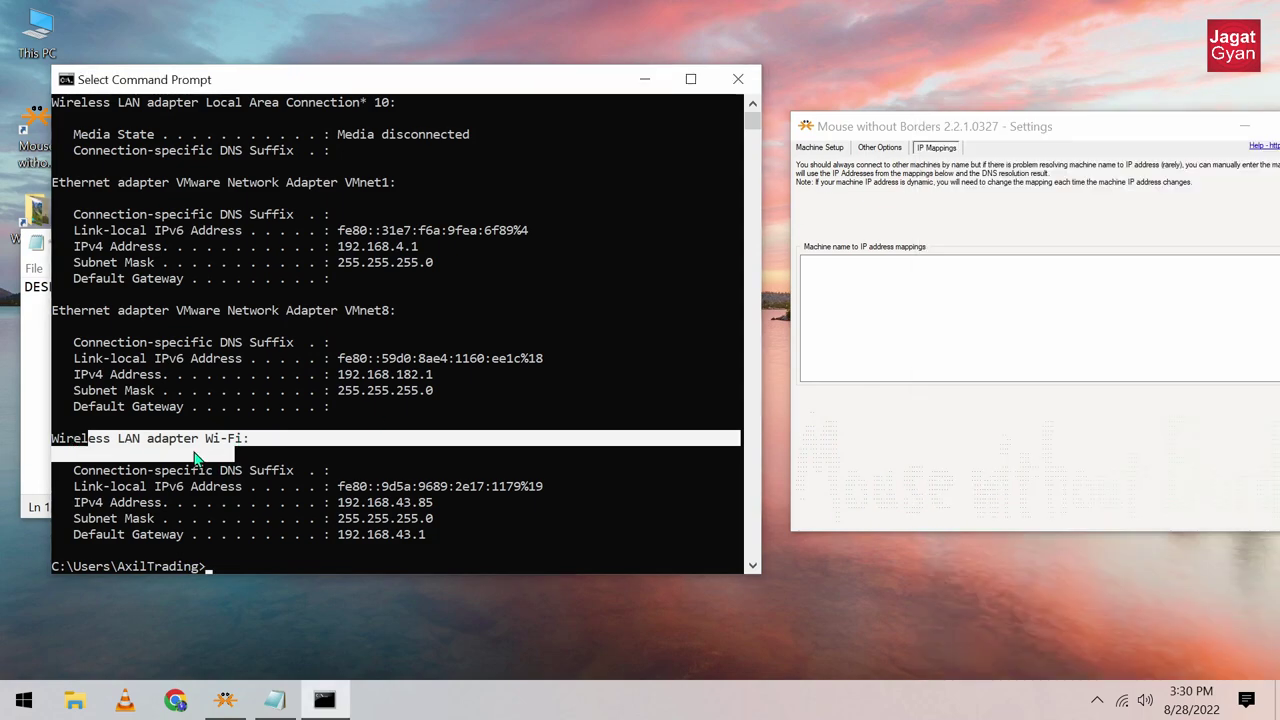
pyautogui.click(338, 504)
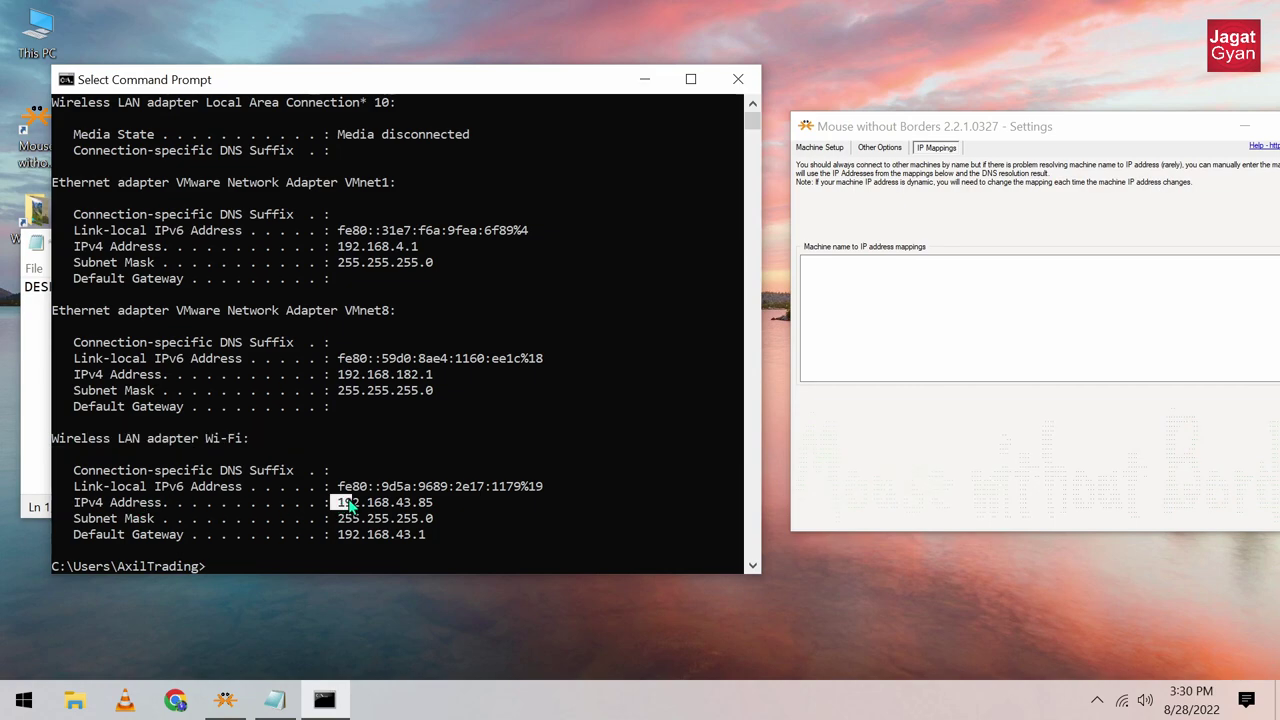
pyautogui.moveTo(338, 504); pyautogui.dragTo(433, 513)
pyautogui.hotkey('ctrl', 'c')
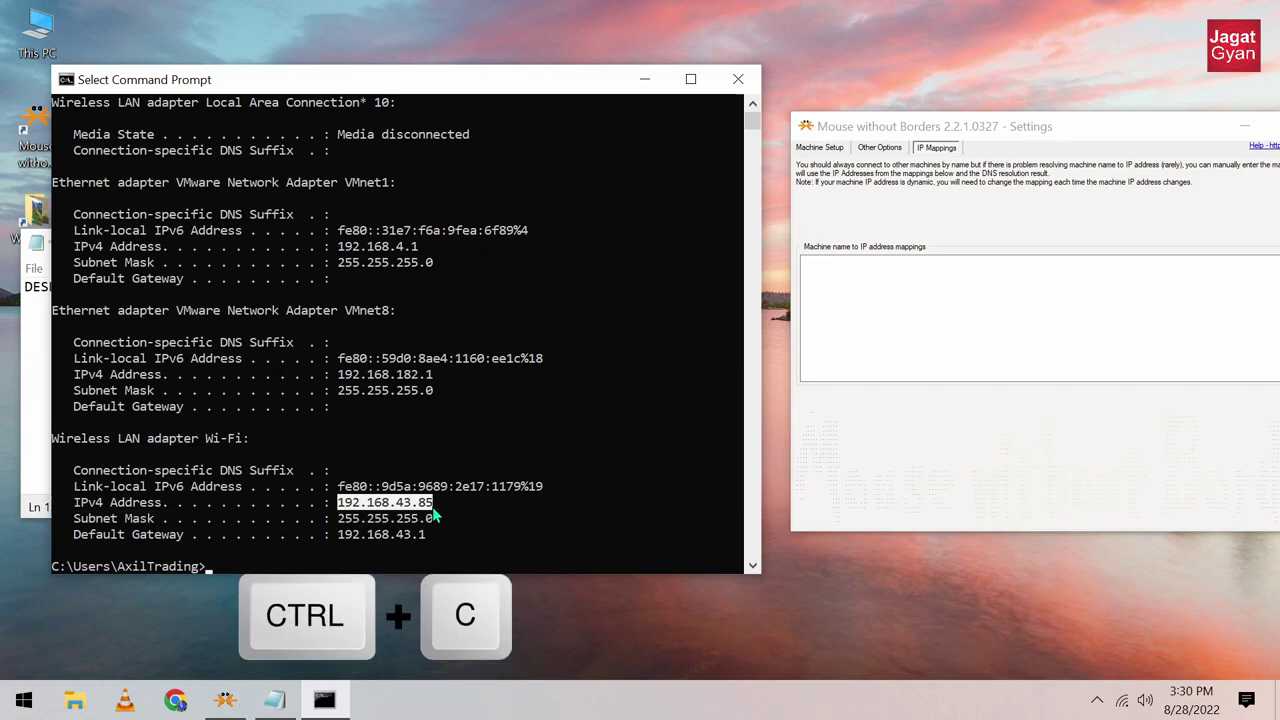
# Step: Paste 192.168.43.85 after DESKTOP-PDPV456 on Notepad's first line and start a second line
pyautogui.click(641, 79)
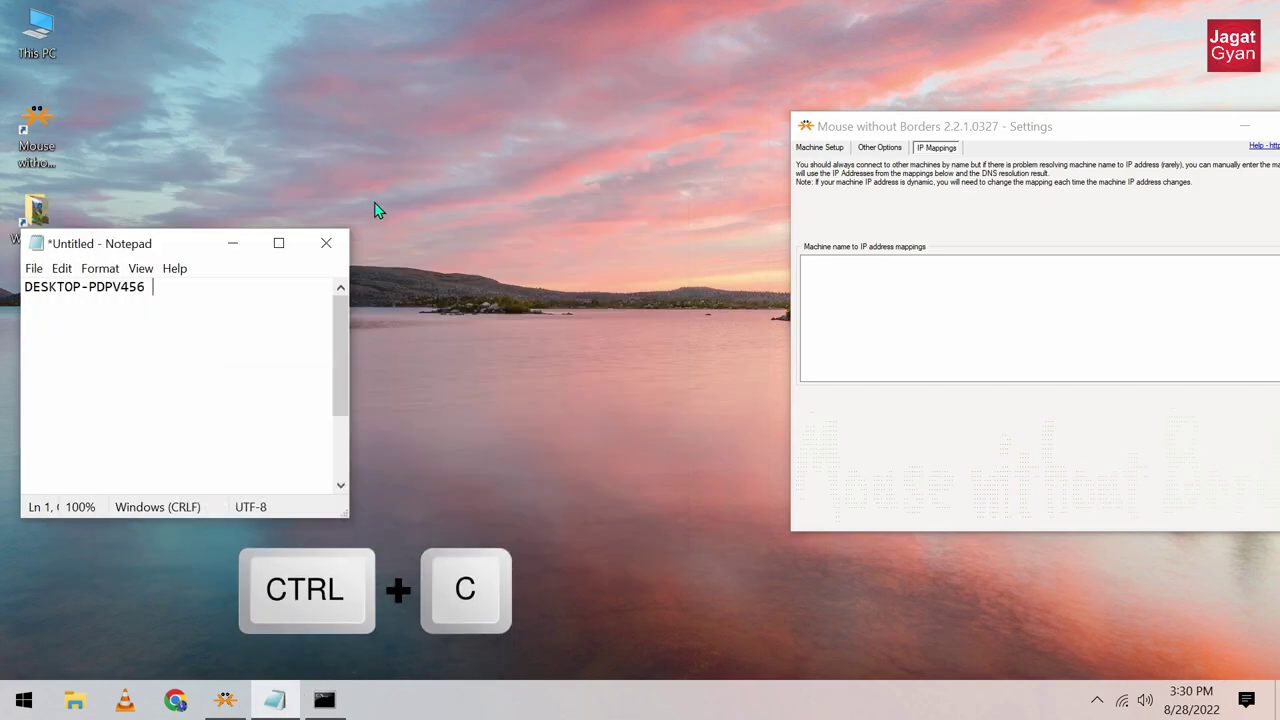
pyautogui.rightClick(167, 289)
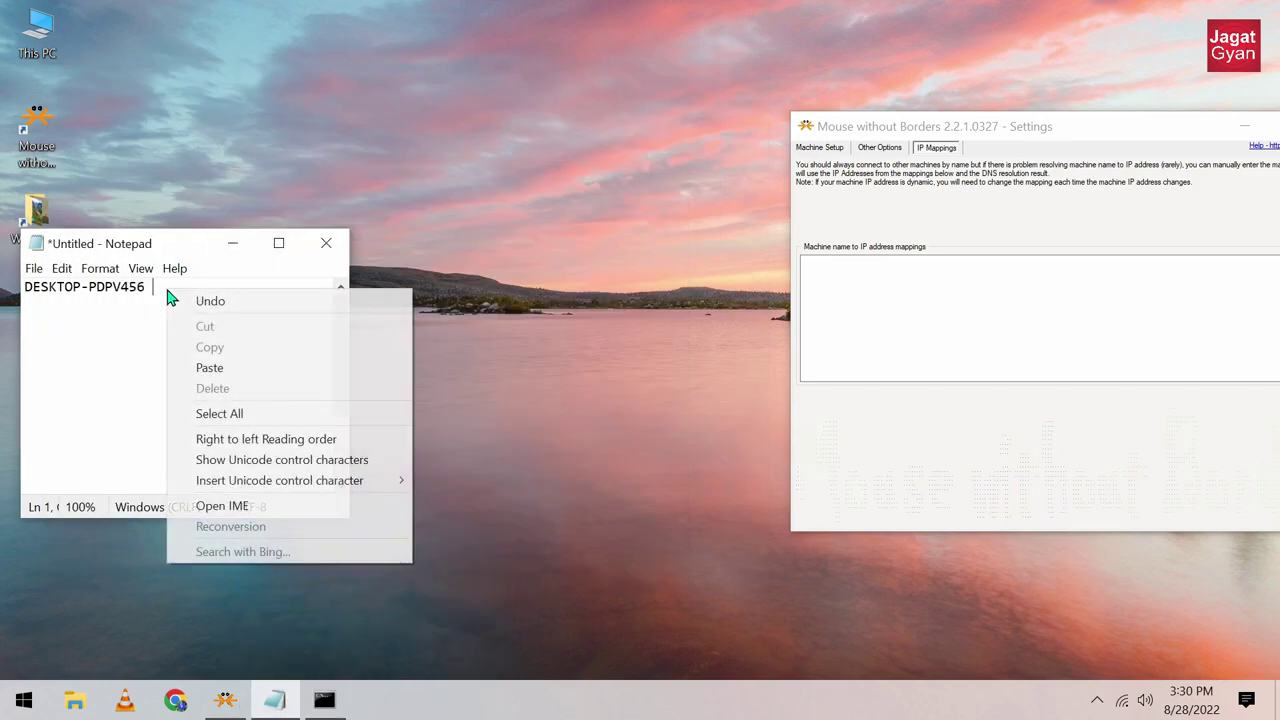
pyautogui.click(230, 376)
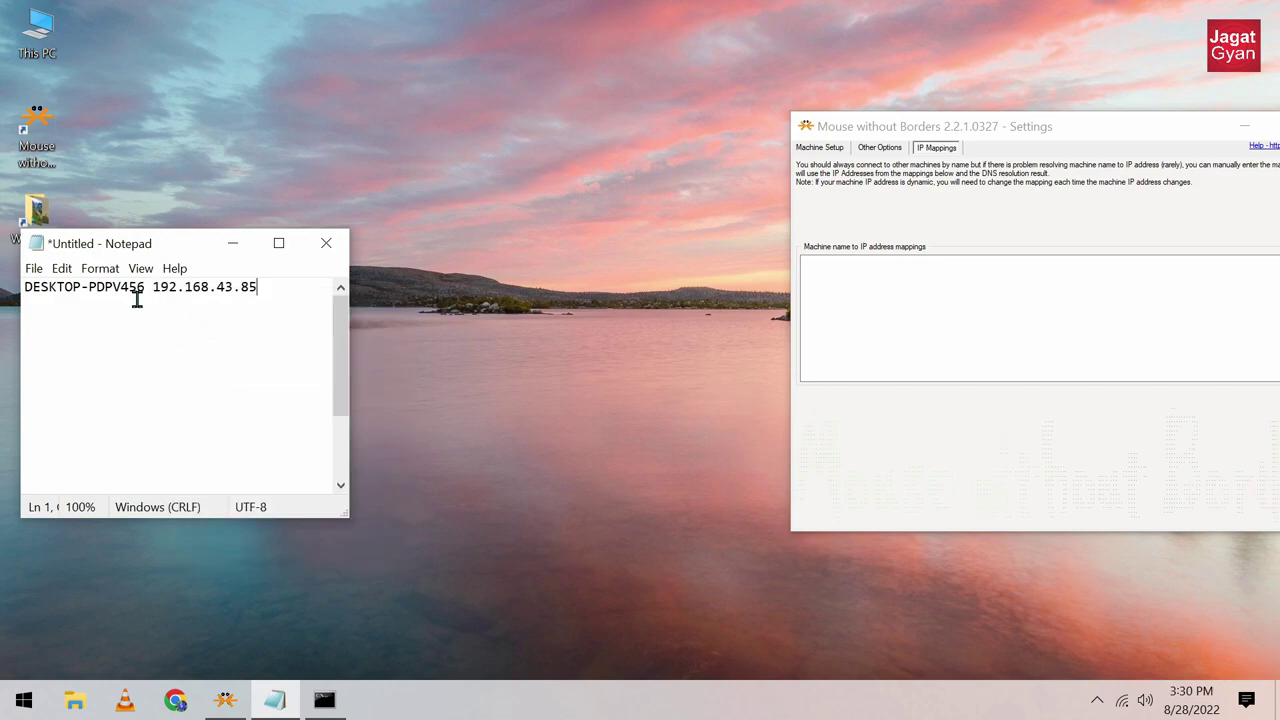
pyautogui.moveTo(150, 287); pyautogui.dragTo(257, 287)
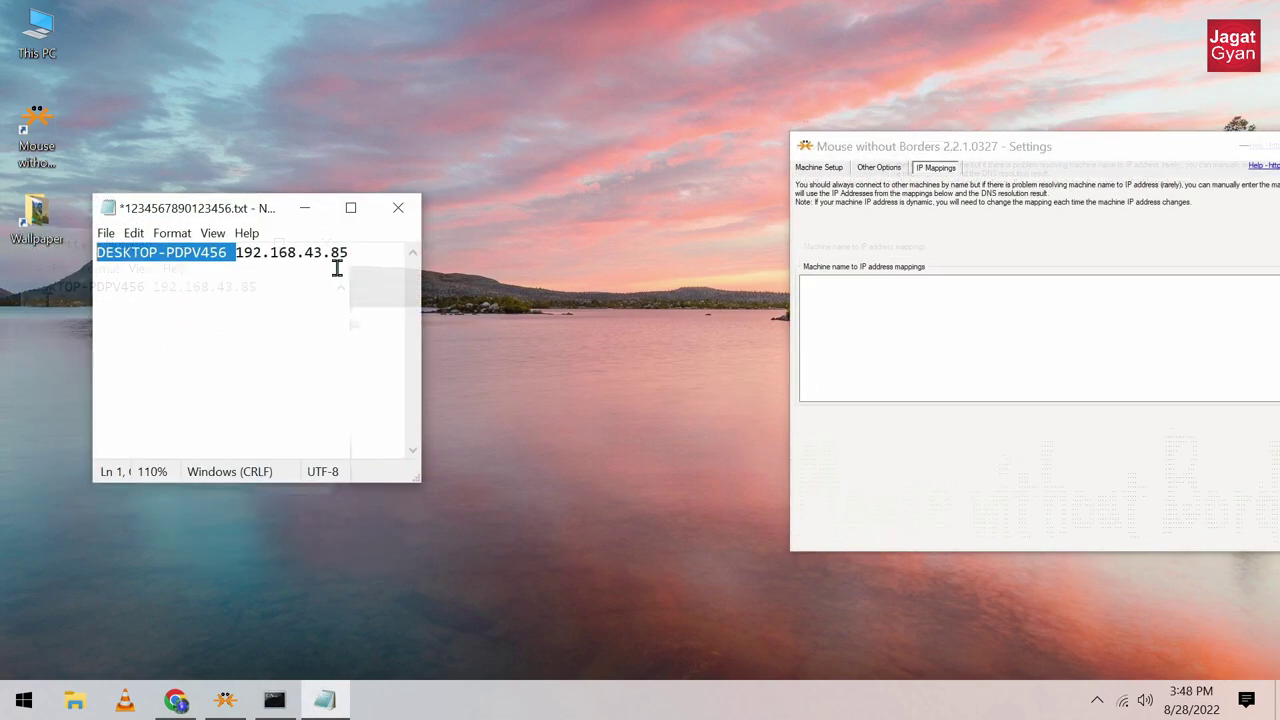
pyautogui.click(390, 262)
pyautogui.press('Return')
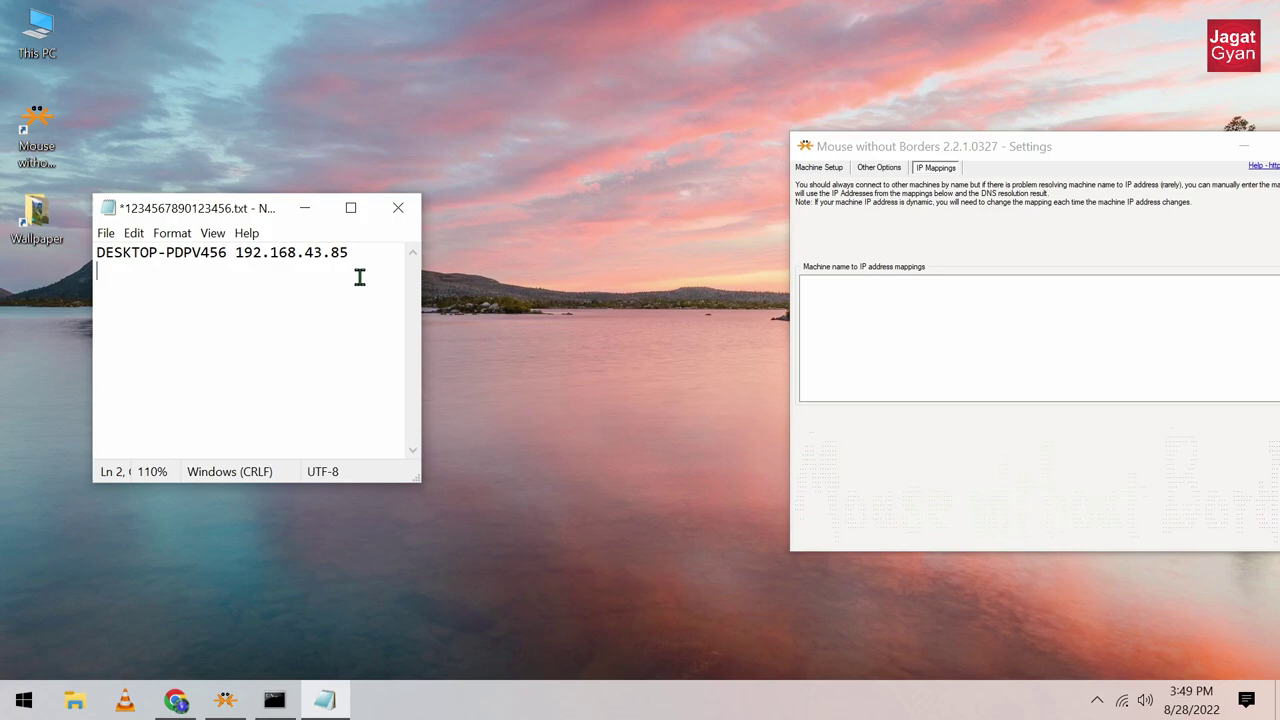
# Step: Copy the 'DESKTOP-M9RCMCR 192.168.43.225' line from the Gmail message, then hide Chrome
pyautogui.click(178, 699)
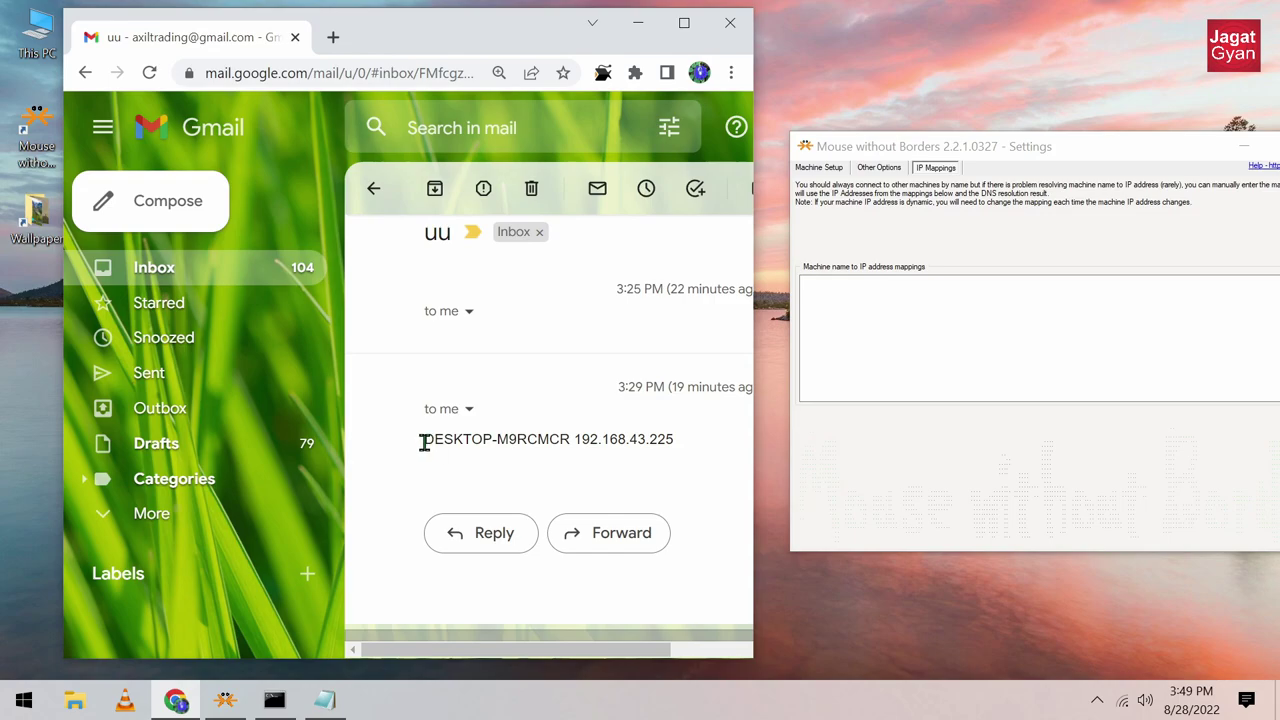
pyautogui.moveTo(420, 442); pyautogui.dragTo(676, 450)
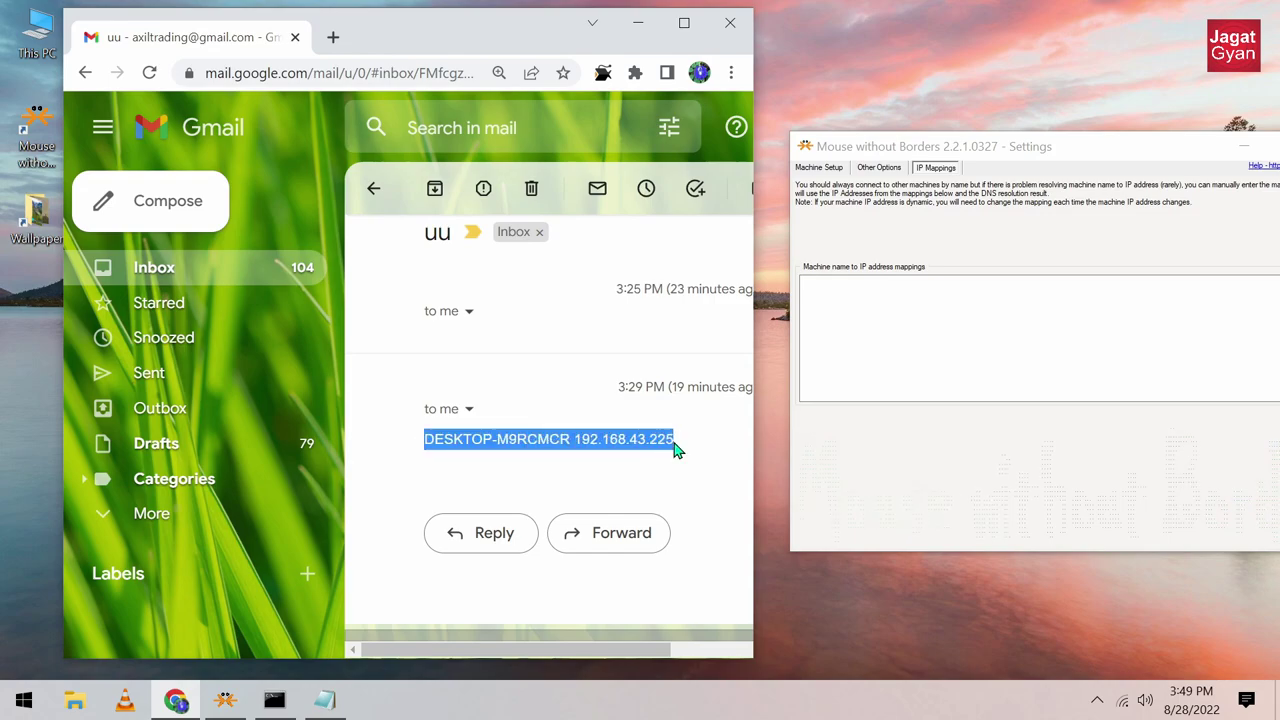
pyautogui.rightClick(675, 450)
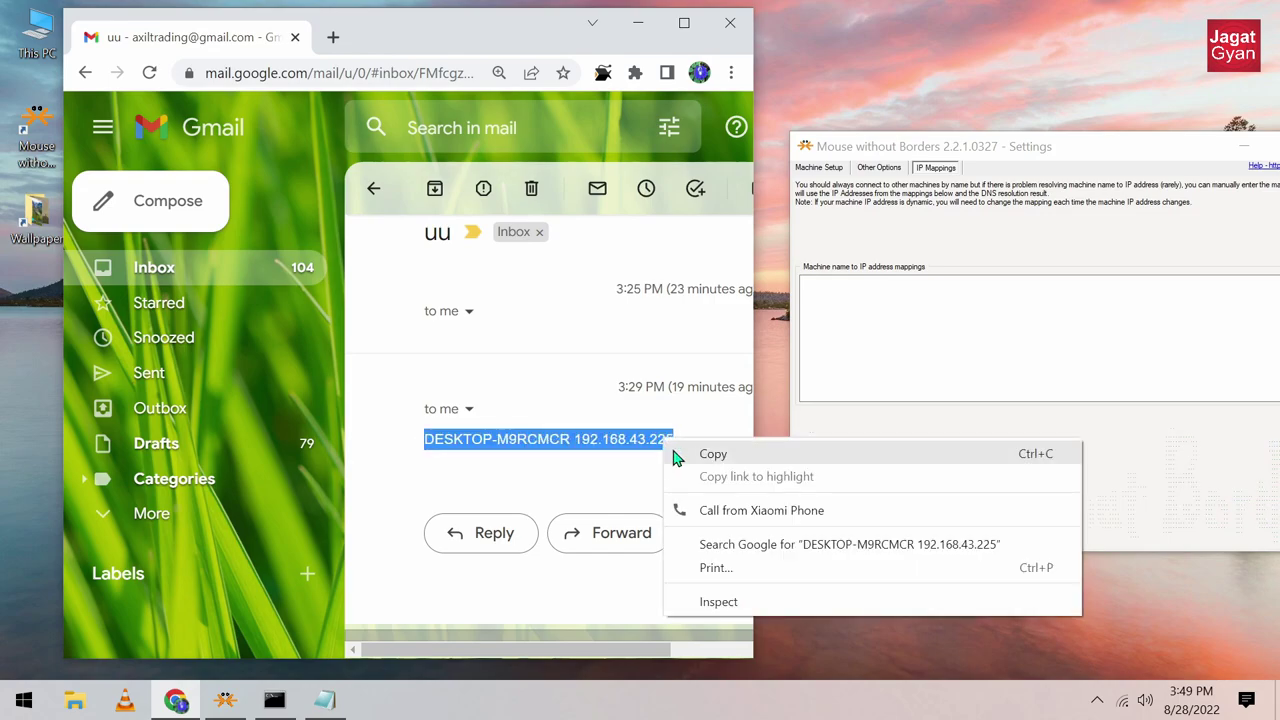
pyautogui.click(678, 453)
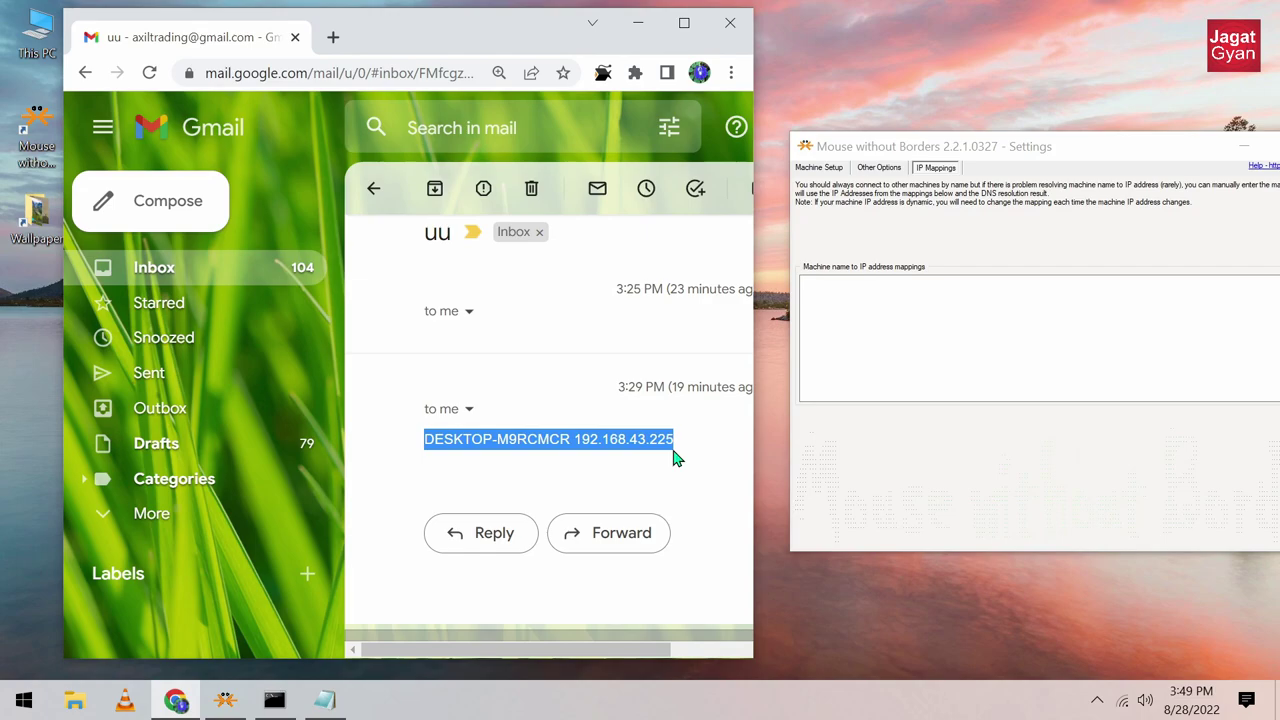
pyautogui.click(648, 24)
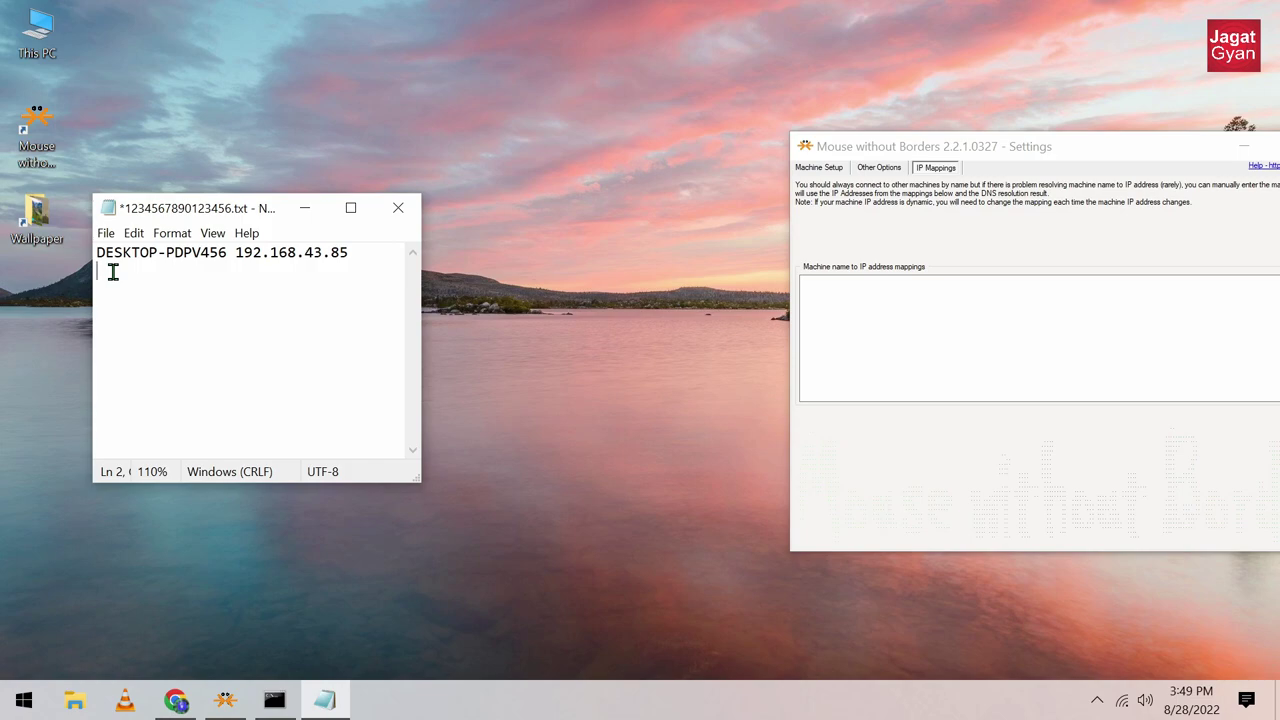
# Step: Paste 'DESKTOP-M9RCMCR 192.168.43.225' onto line 2 and review both PCs' entries
pyautogui.rightClick(113, 272)
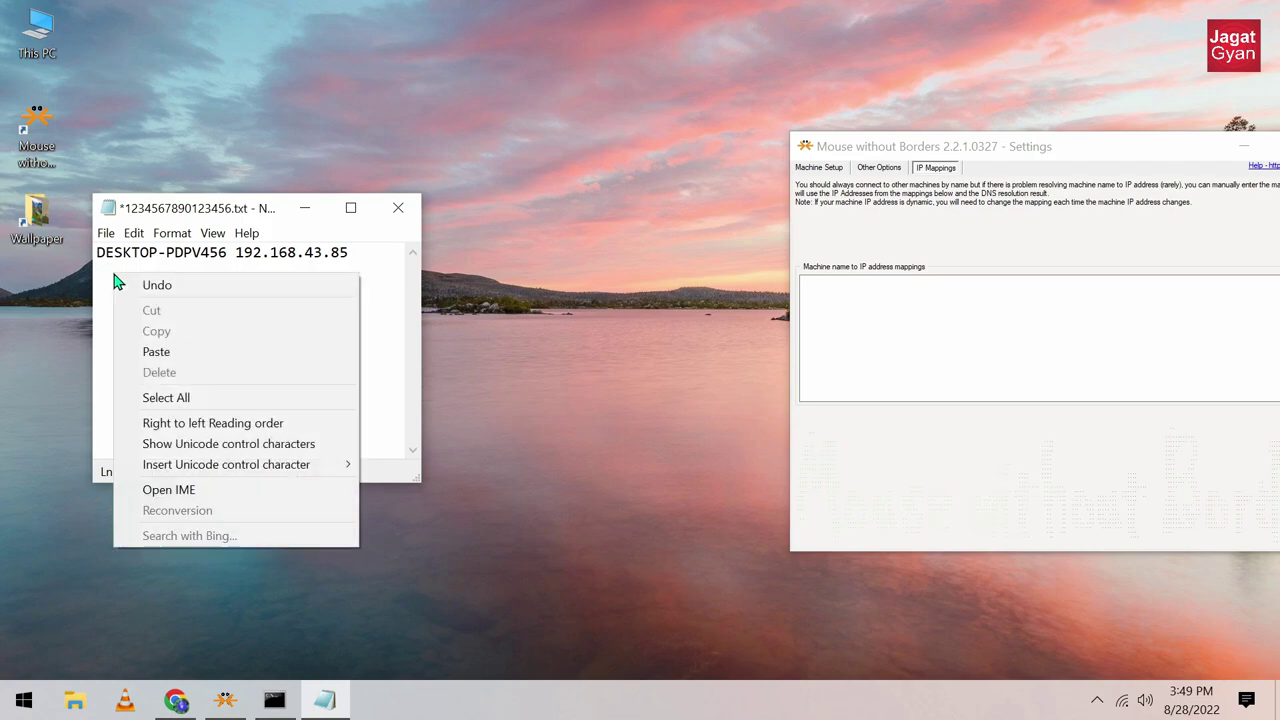
pyautogui.click(156, 352)
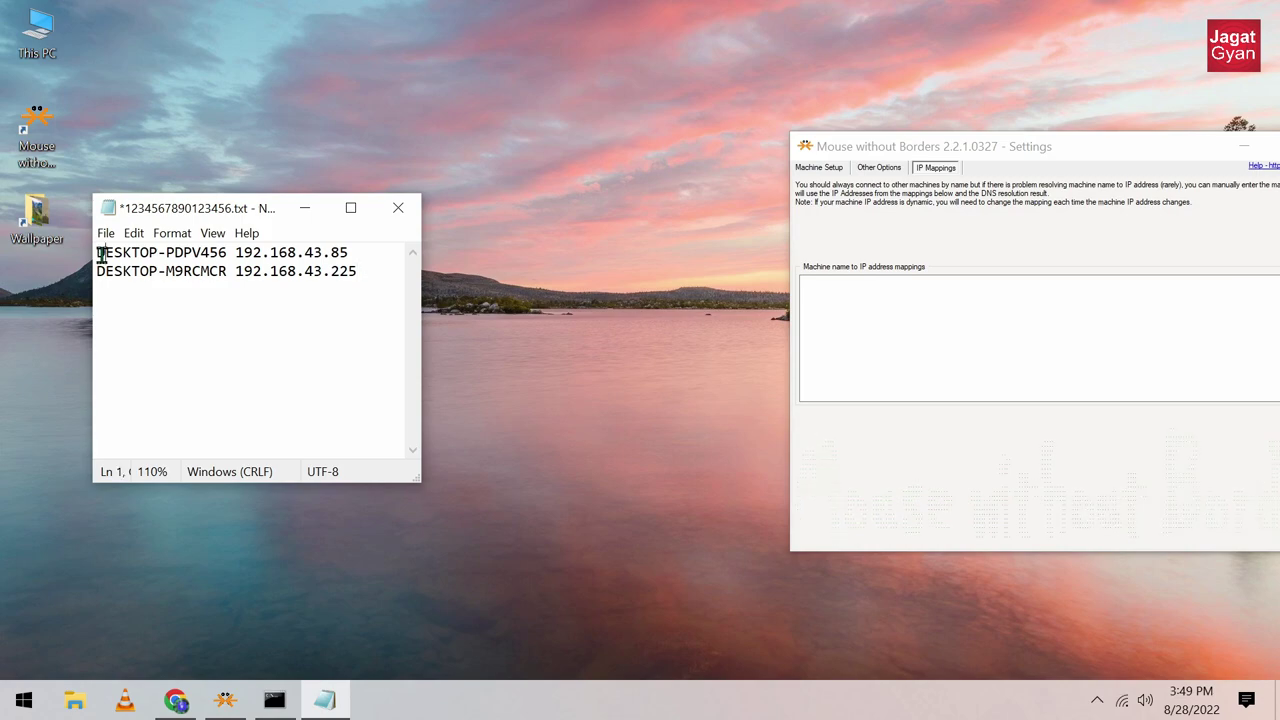
pyautogui.moveTo(104, 256); pyautogui.dragTo(350, 256)
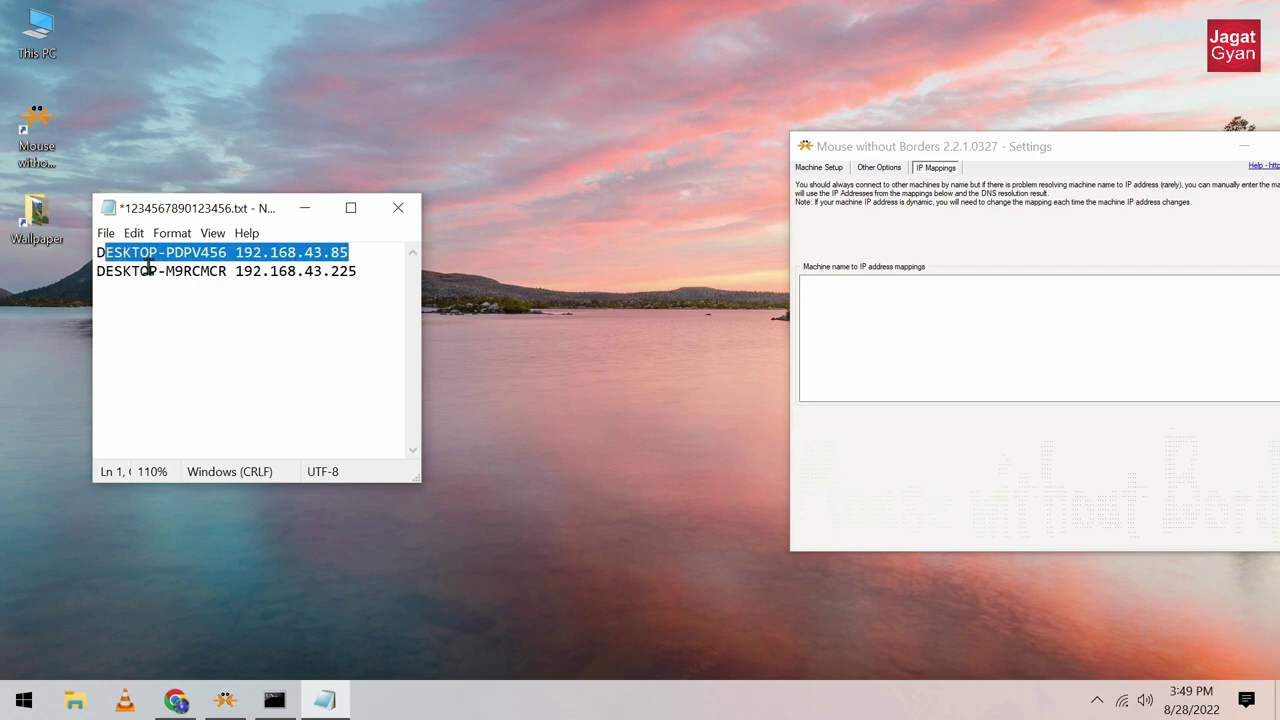
pyautogui.moveTo(97, 271); pyautogui.dragTo(307, 271)
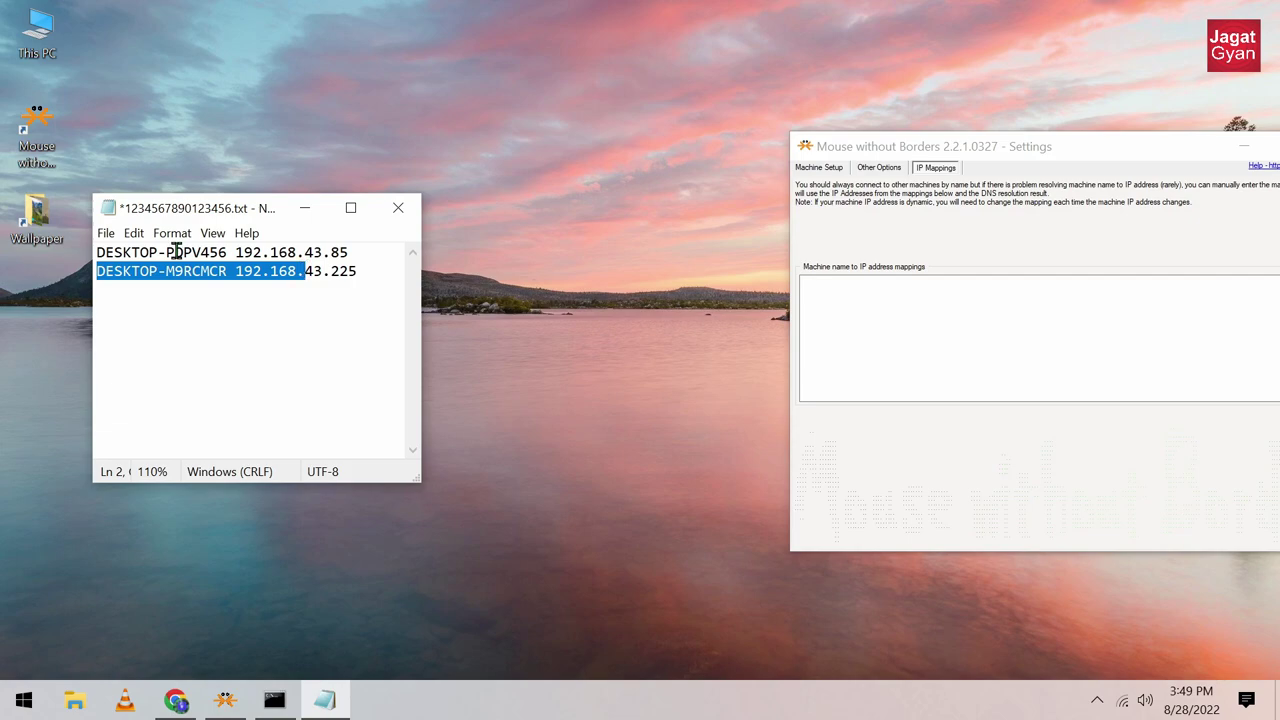
pyautogui.click(108, 237)
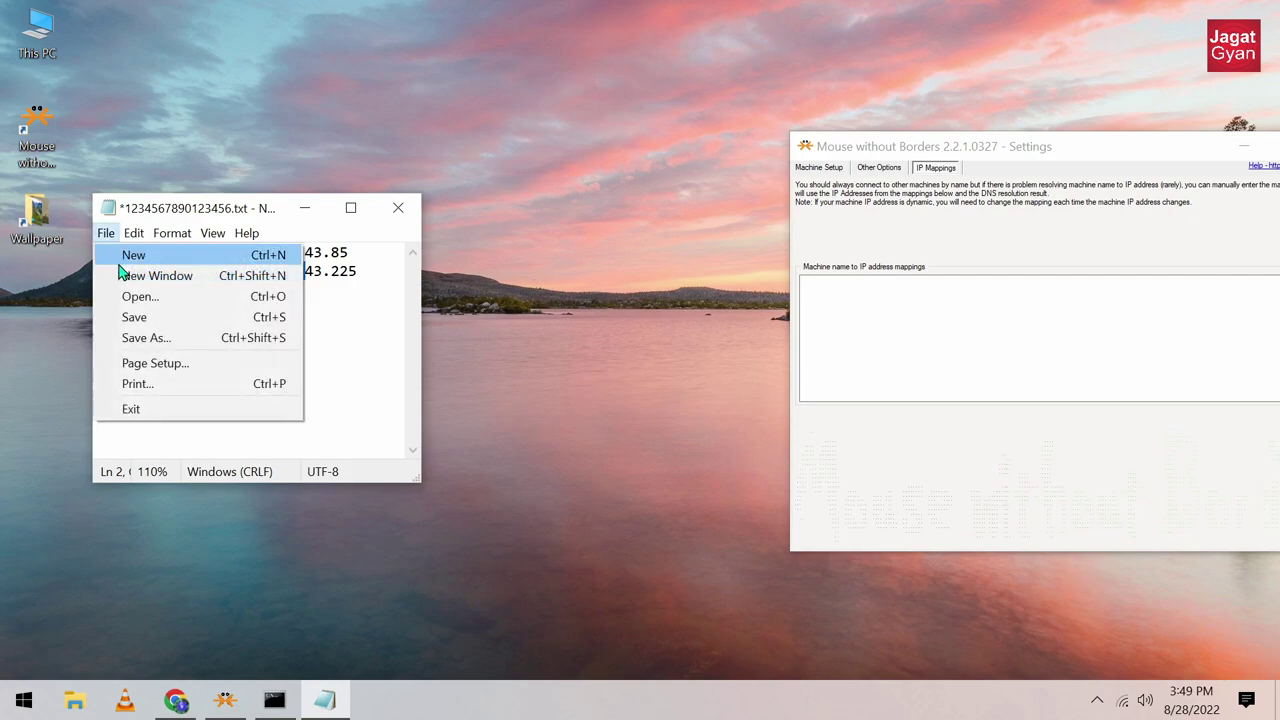
# Step: Save the mappings note under a typed name with the All Files type
pyautogui.click(148, 340)
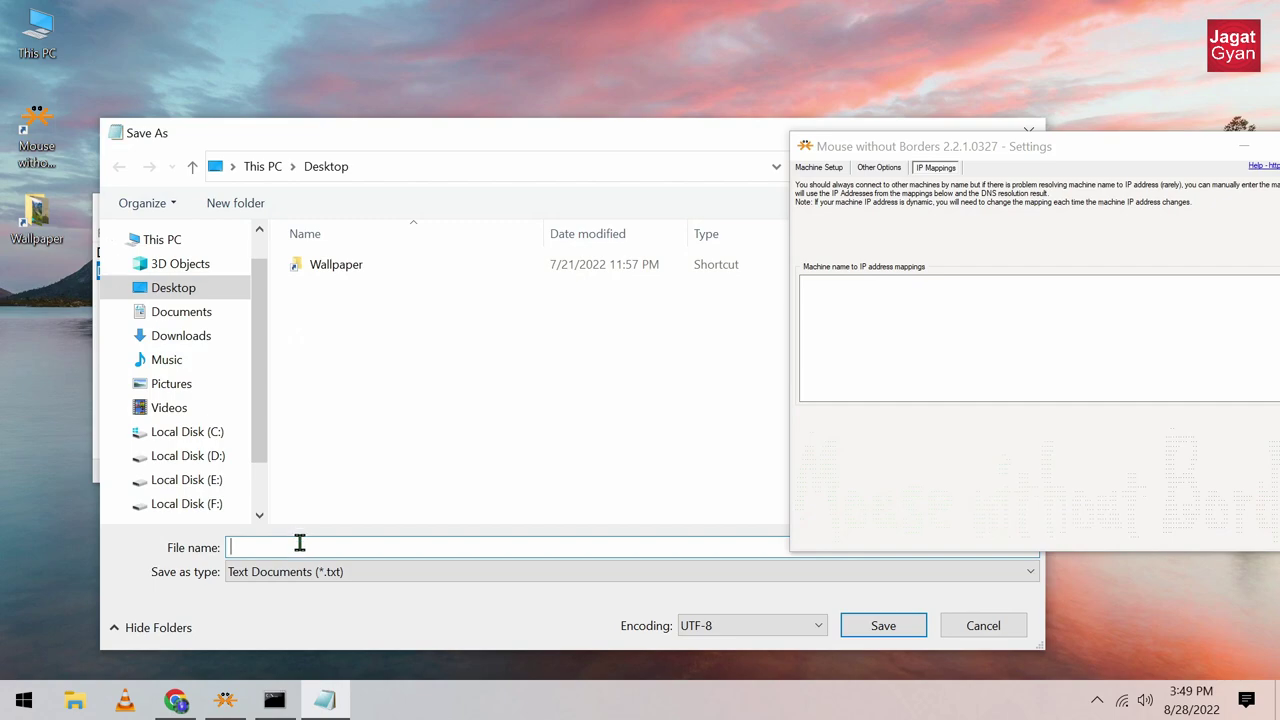
pyautogui.write('12')
pyautogui.write('.txt')
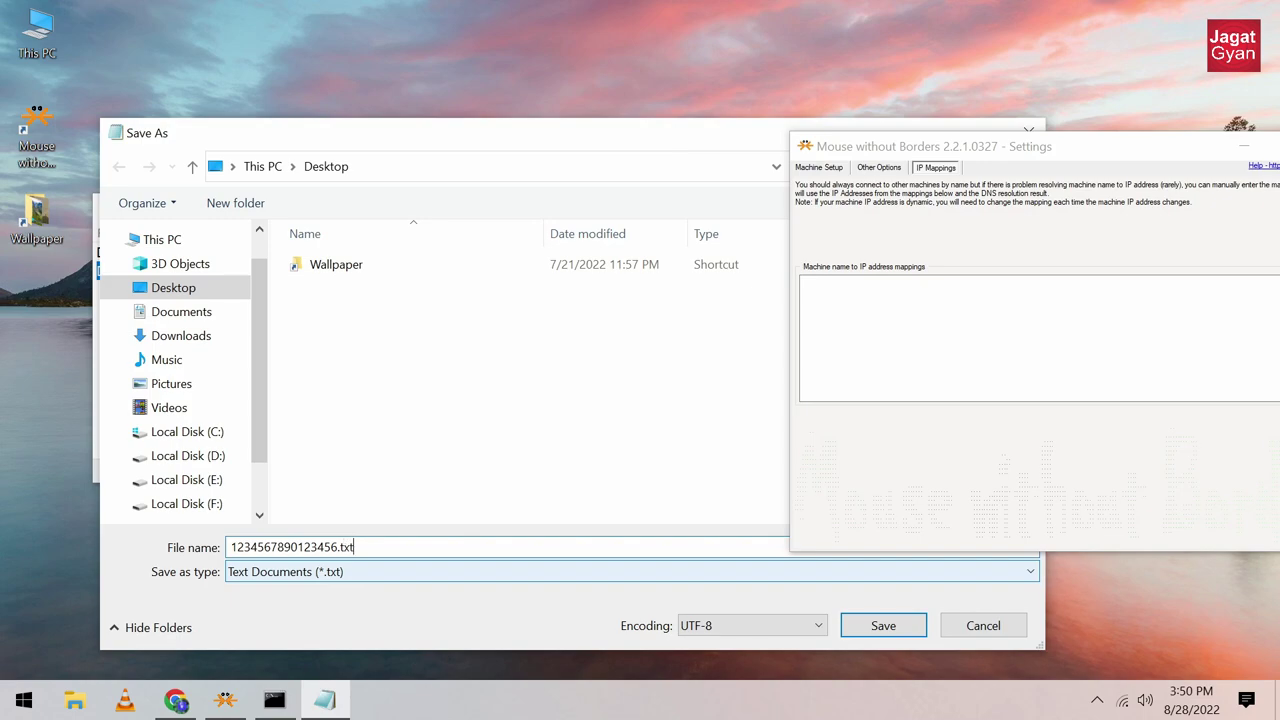
pyautogui.click(465, 583)
pyautogui.click(405, 607)
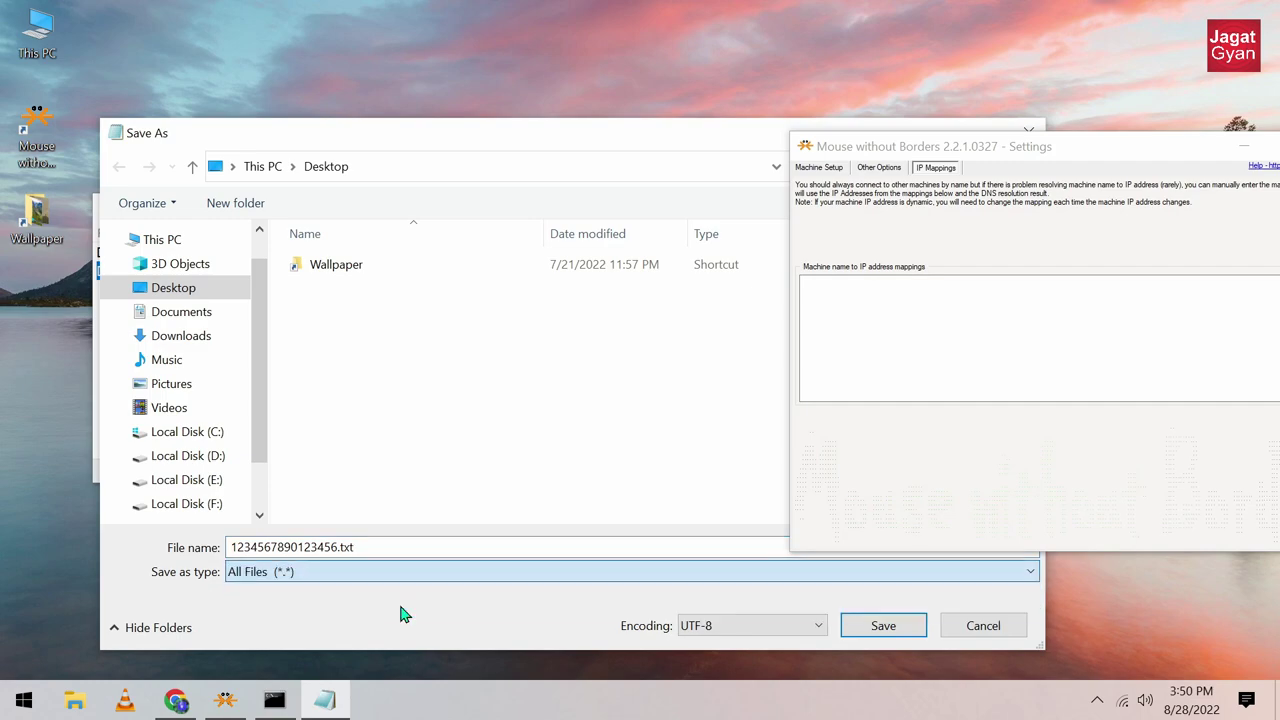
pyautogui.click(872, 626)
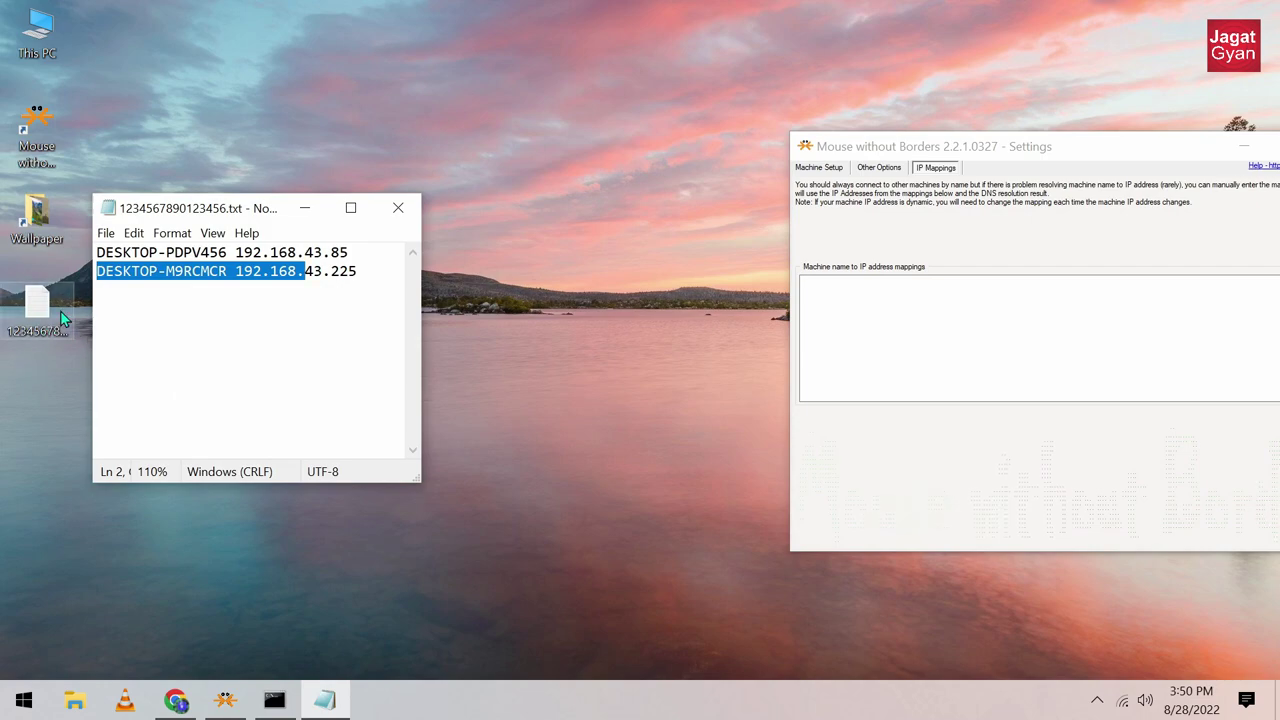
# Step: Save the note over the existing Desktop file 1234567890123456.txt, confirming the replacement
pyautogui.click(105, 232)
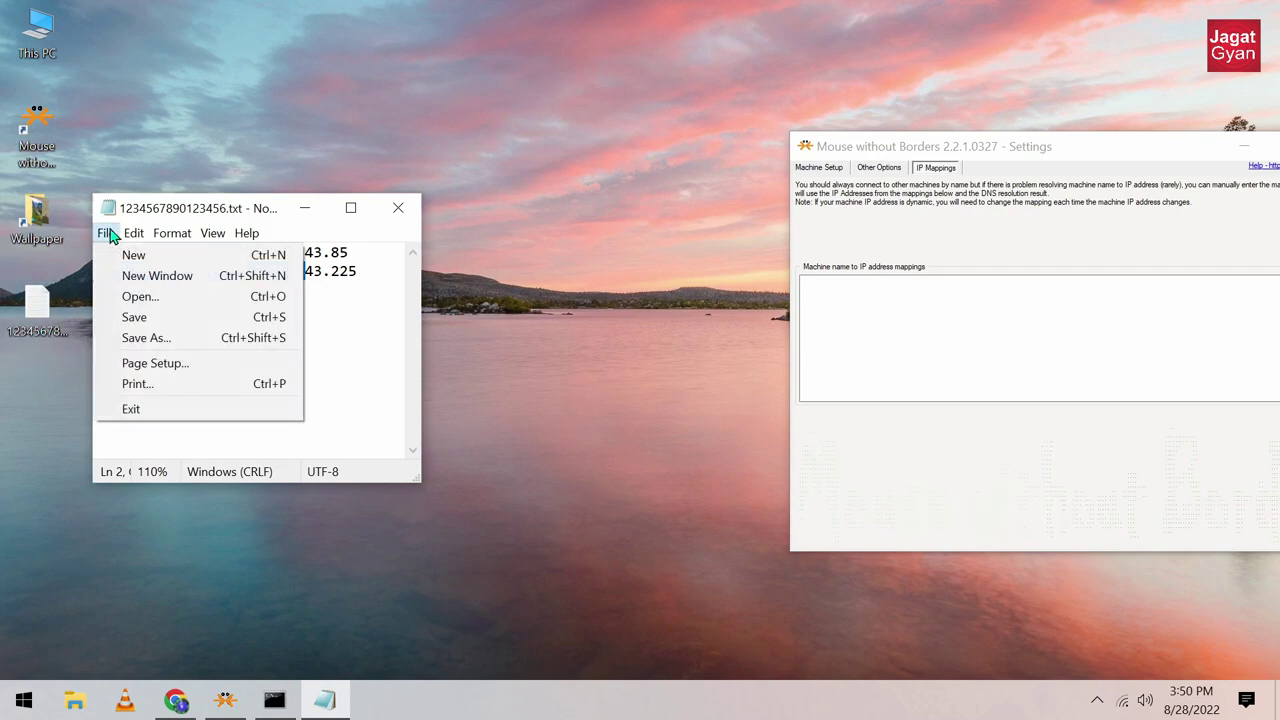
pyautogui.click(150, 338)
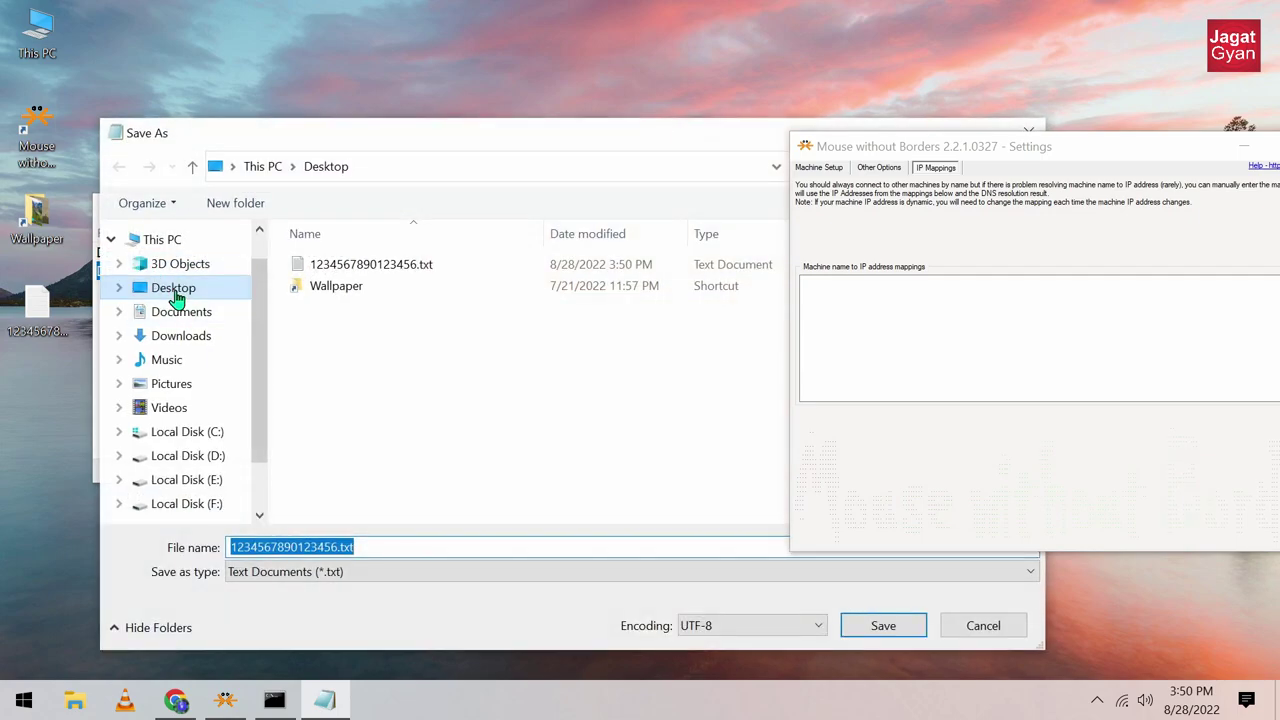
pyautogui.click(300, 265)
pyautogui.click(883, 625)
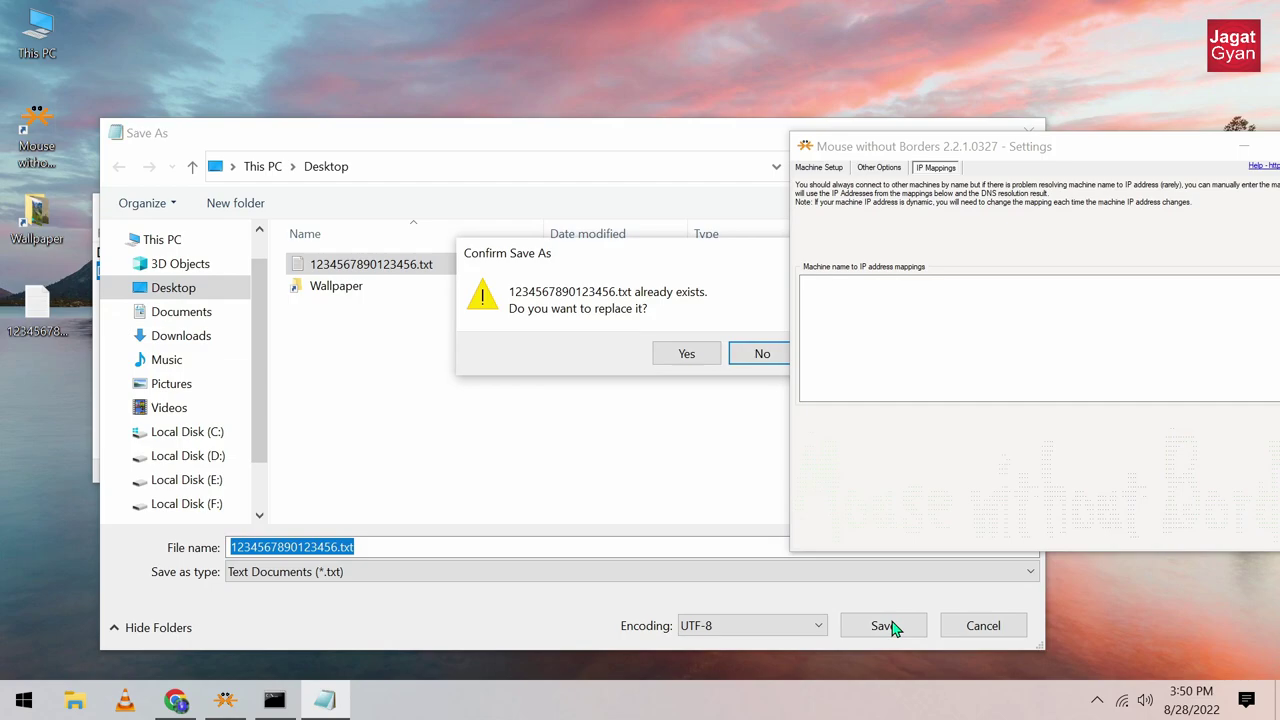
pyautogui.click(686, 353)
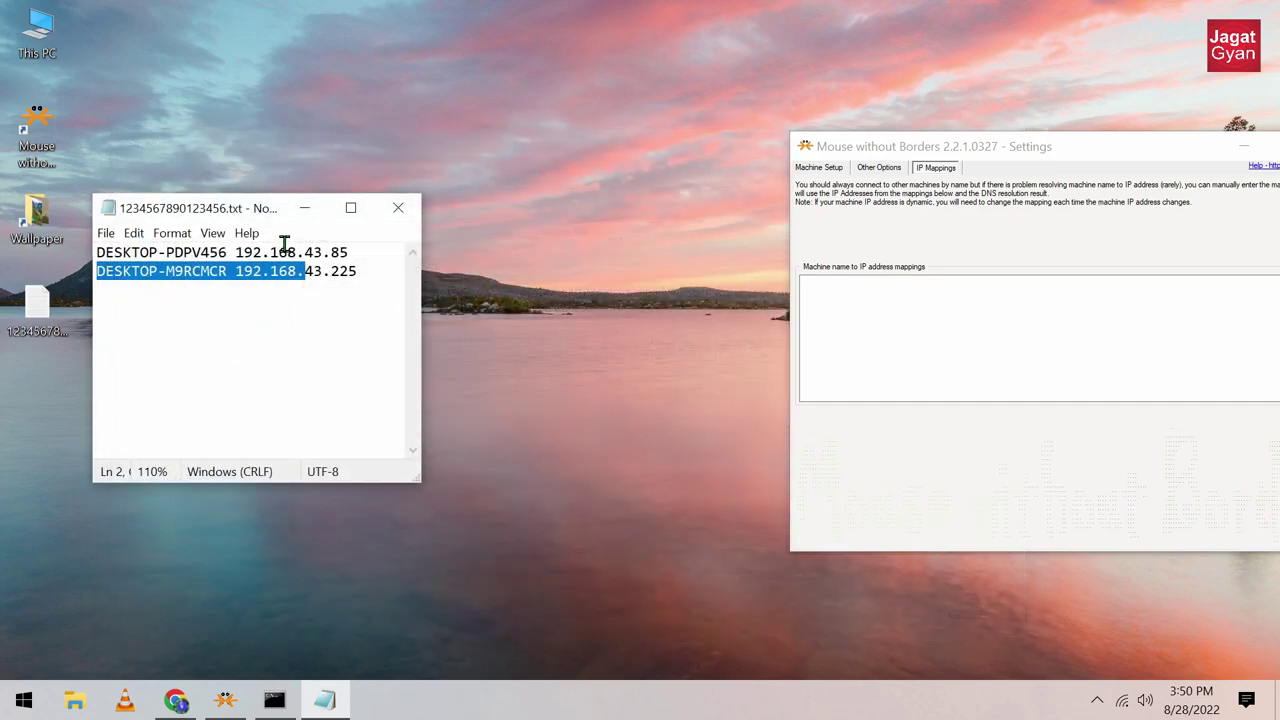
# Step: Copy both name-and-IP lines from Notepad into the IP Mappings list, then close Notepad
pyautogui.moveTo(374, 274); pyautogui.dragTo(86, 232)
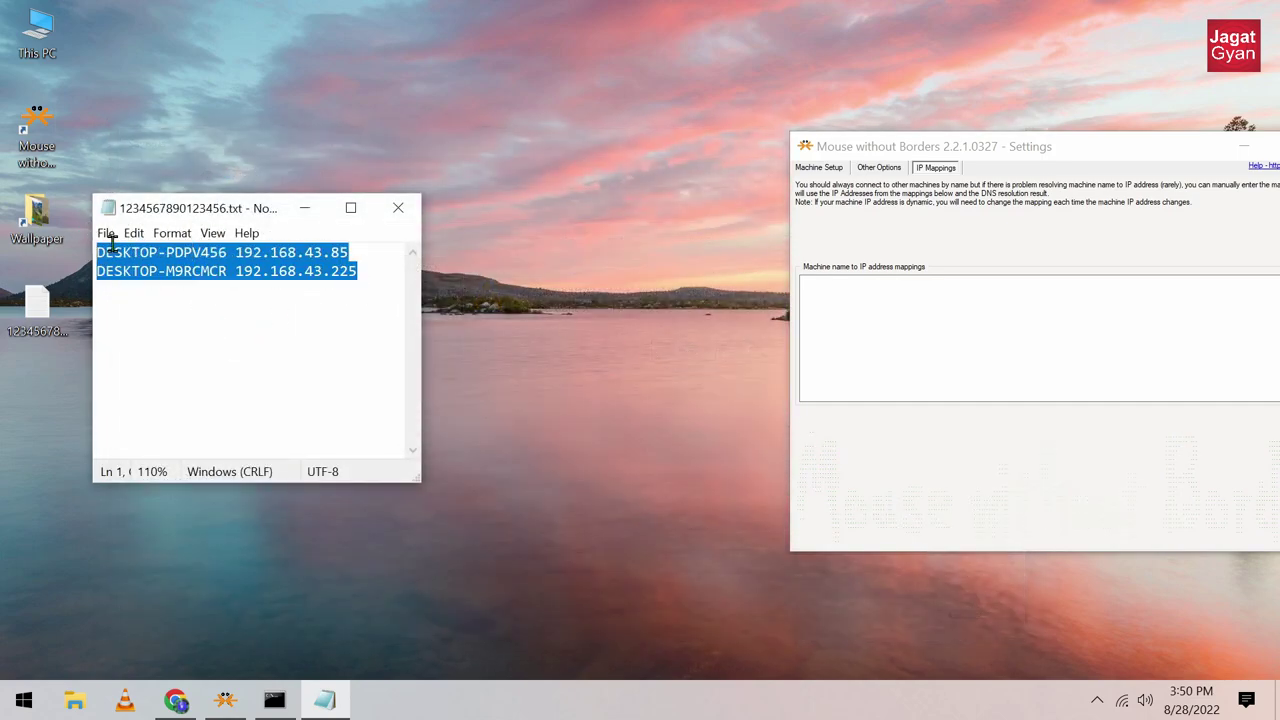
pyautogui.rightClick(112, 245)
pyautogui.click(182, 301)
pyautogui.moveTo(897, 136); pyautogui.dragTo(539, 92)
pyautogui.rightClick(557, 278)
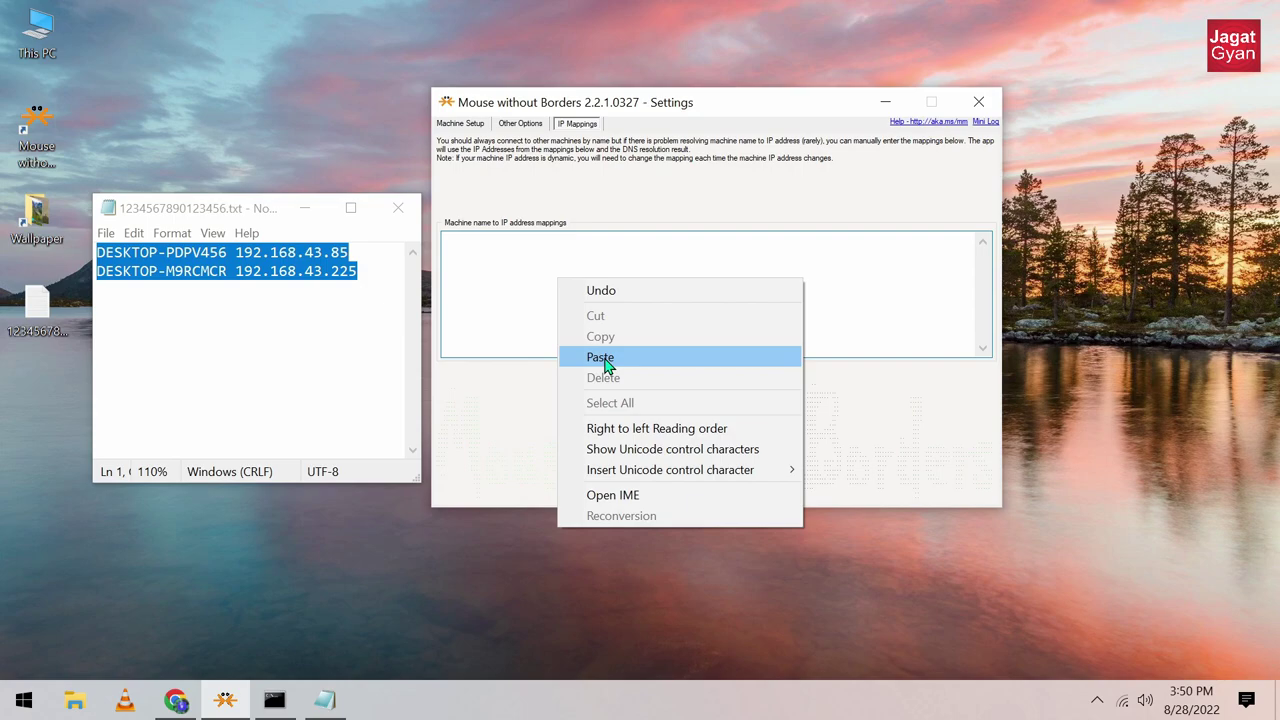
pyautogui.click(601, 358)
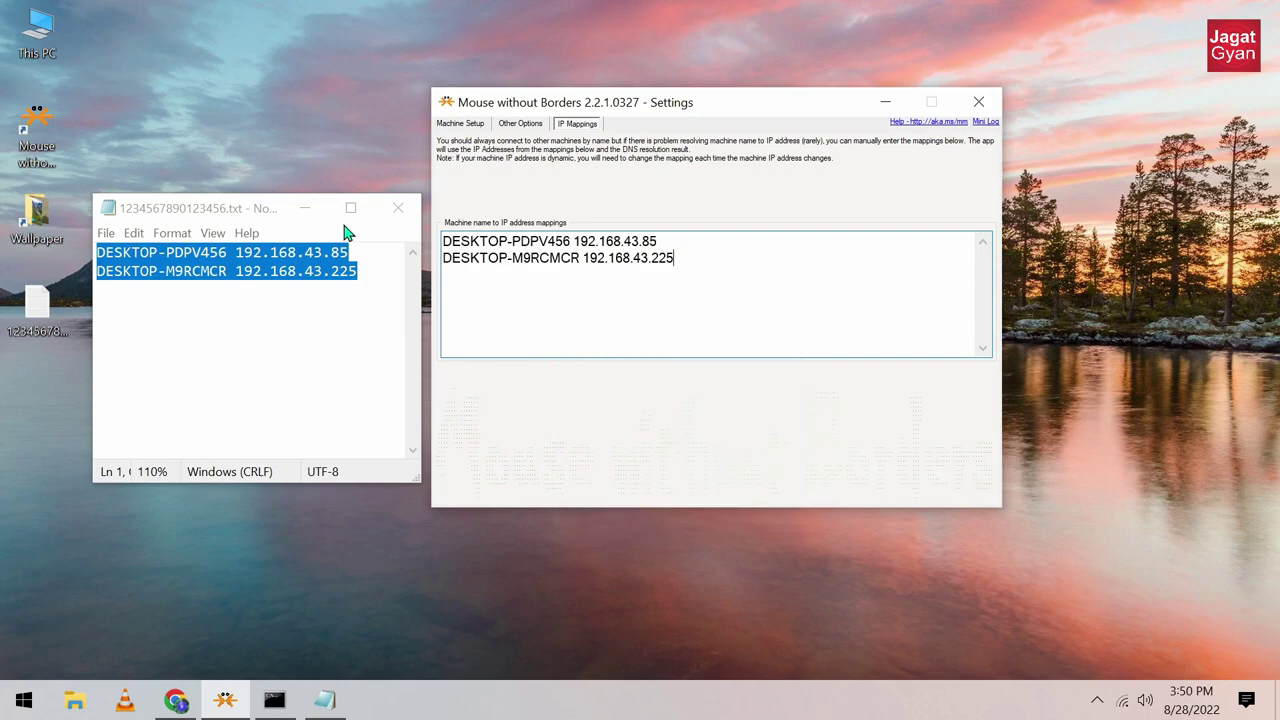
pyautogui.click(397, 208)
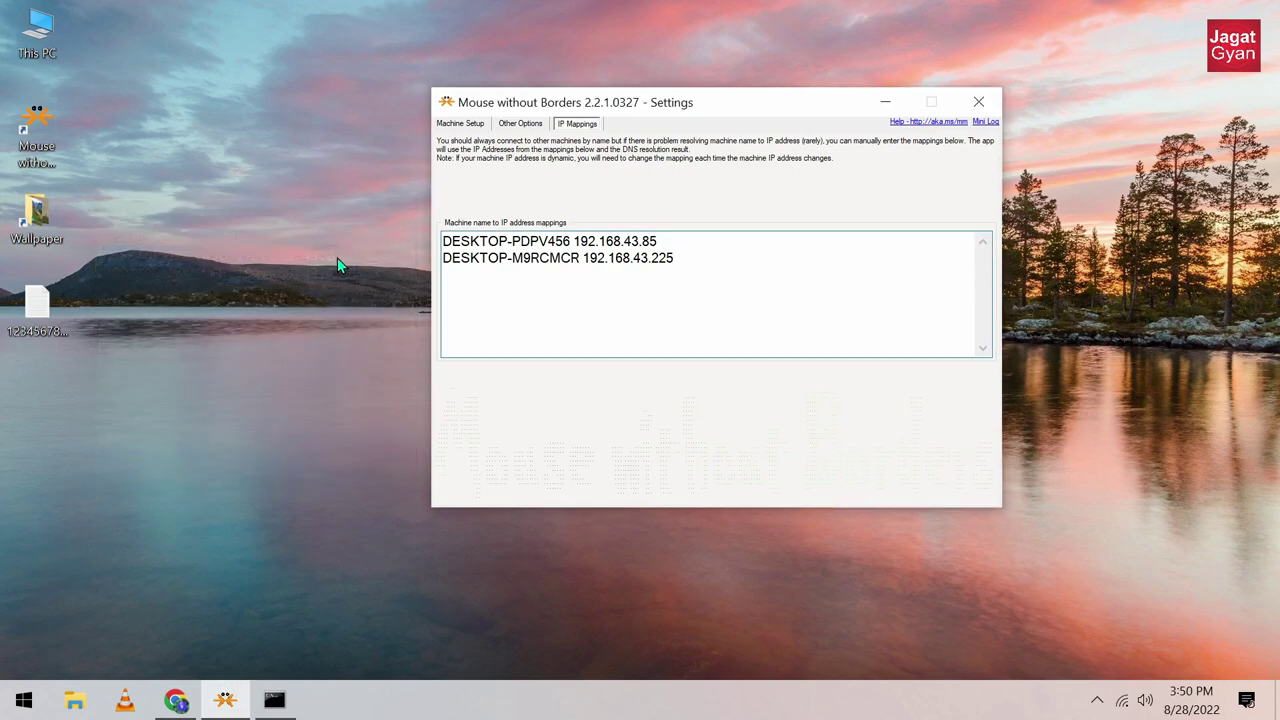
# Step: Copy the Desktop text file's name to use as the shared key
pyautogui.click(35, 340)
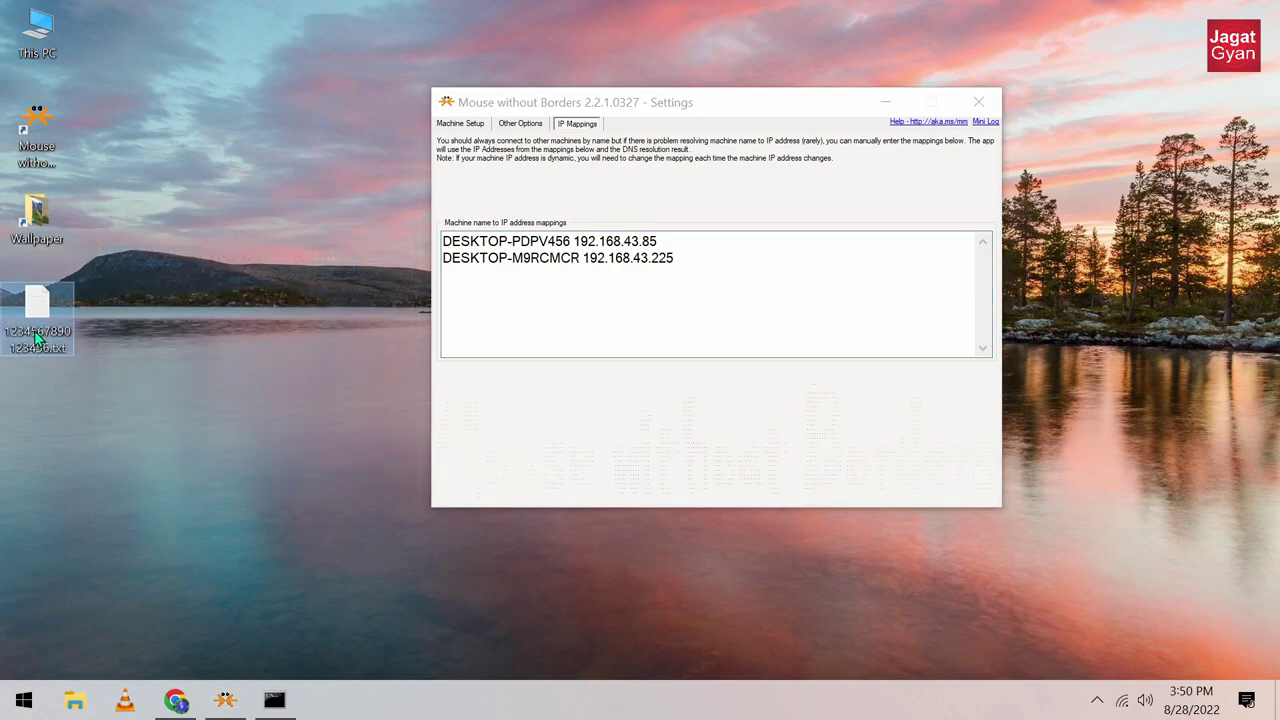
pyautogui.click(35, 340)
pyautogui.rightClick(32, 336)
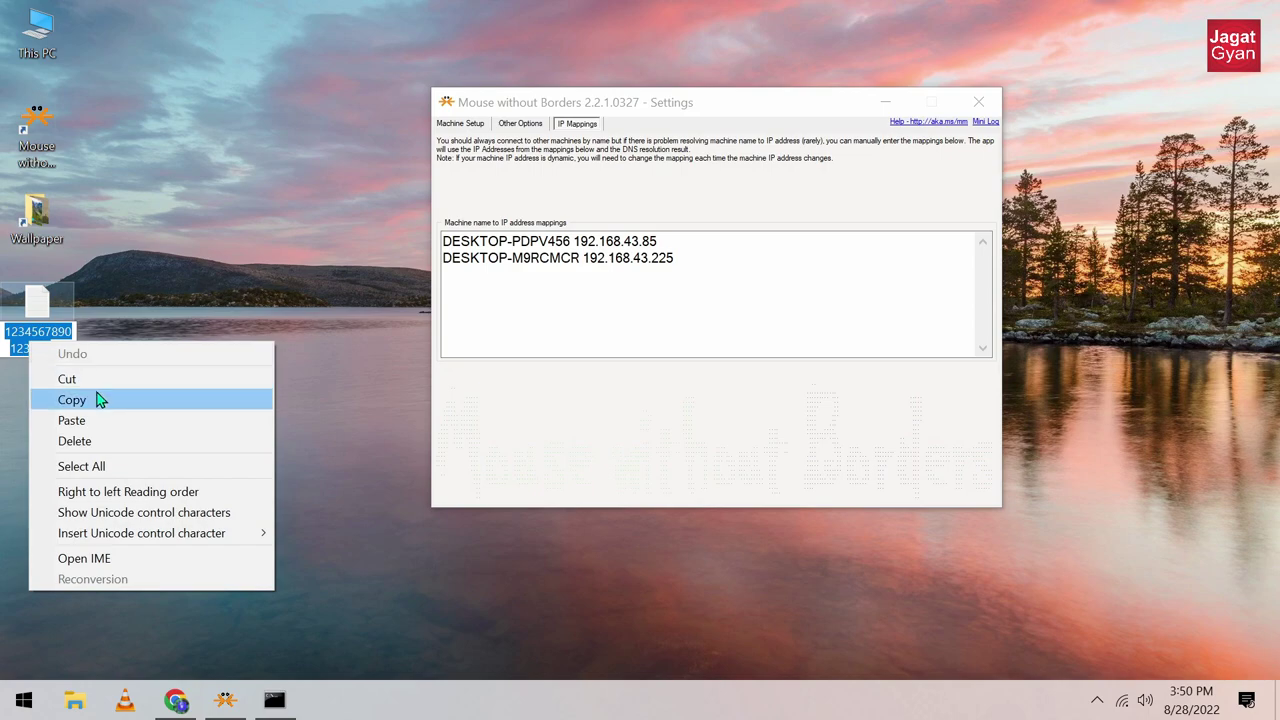
pyautogui.click(100, 400)
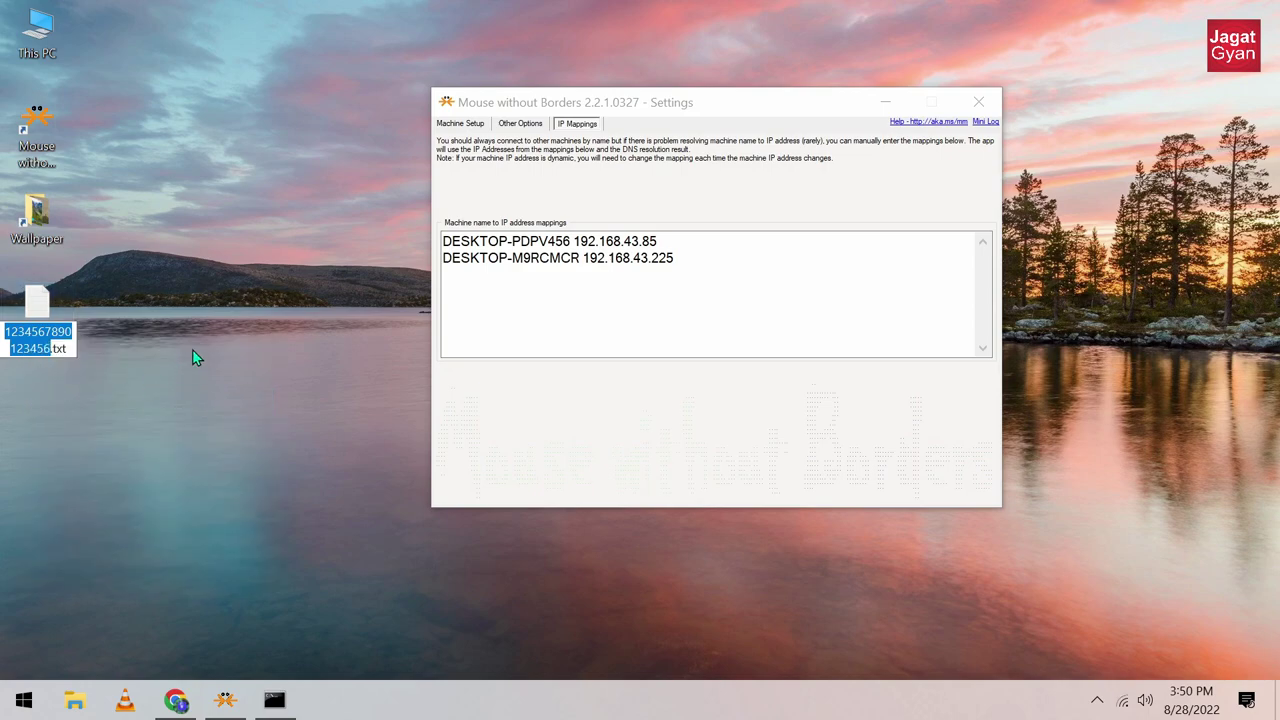
# Step: In Machine Setup, show the key as text and replace it with the copied key
pyautogui.click(450, 125)
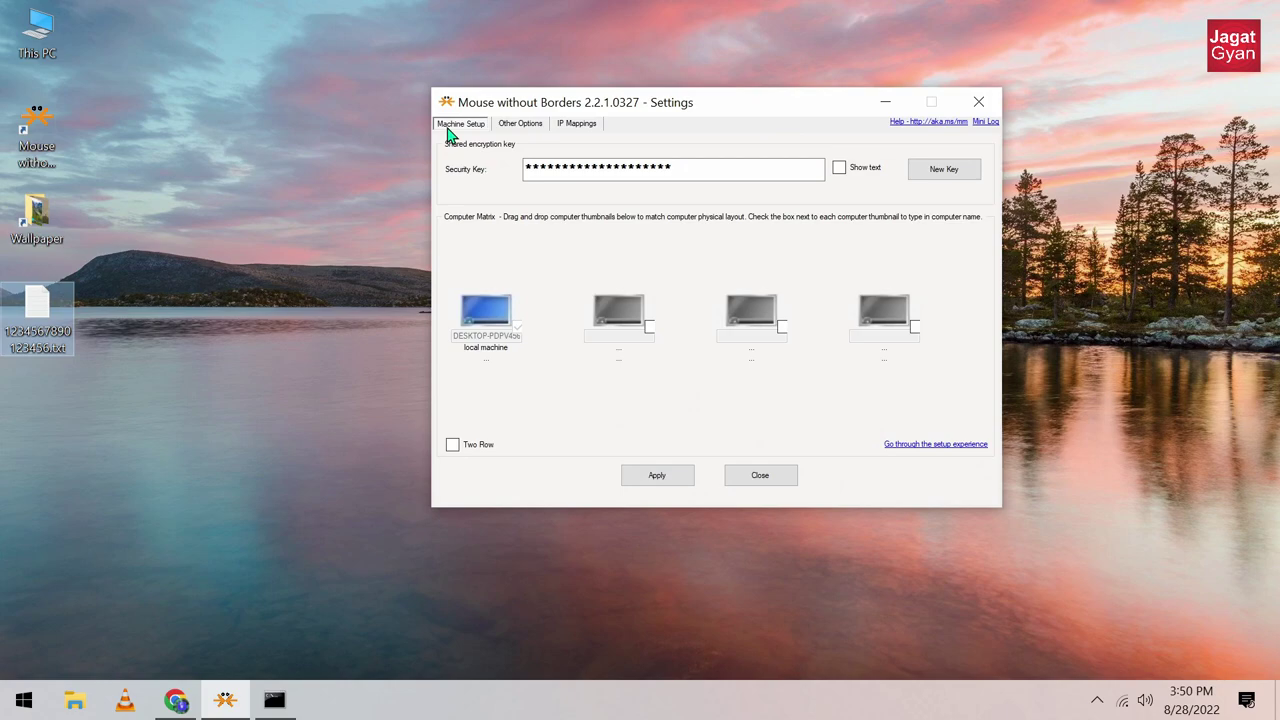
pyautogui.click(840, 169)
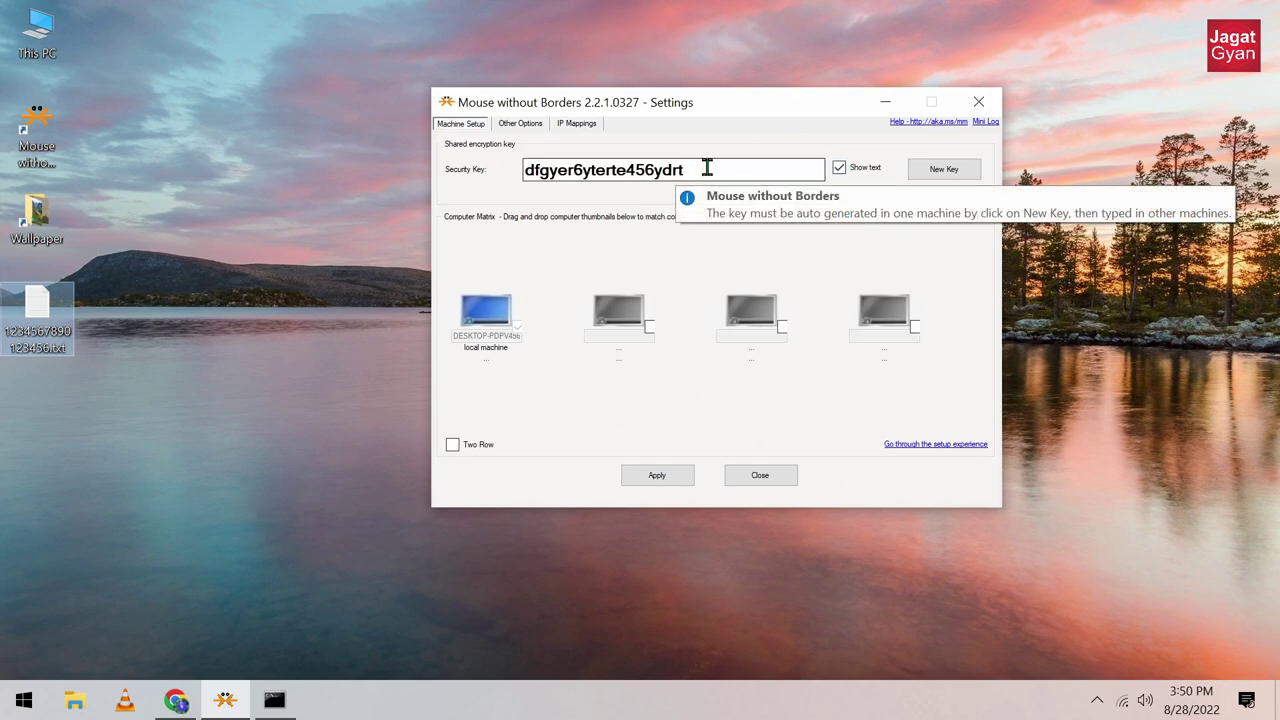
pyautogui.moveTo(707, 168); pyautogui.dragTo(503, 160)
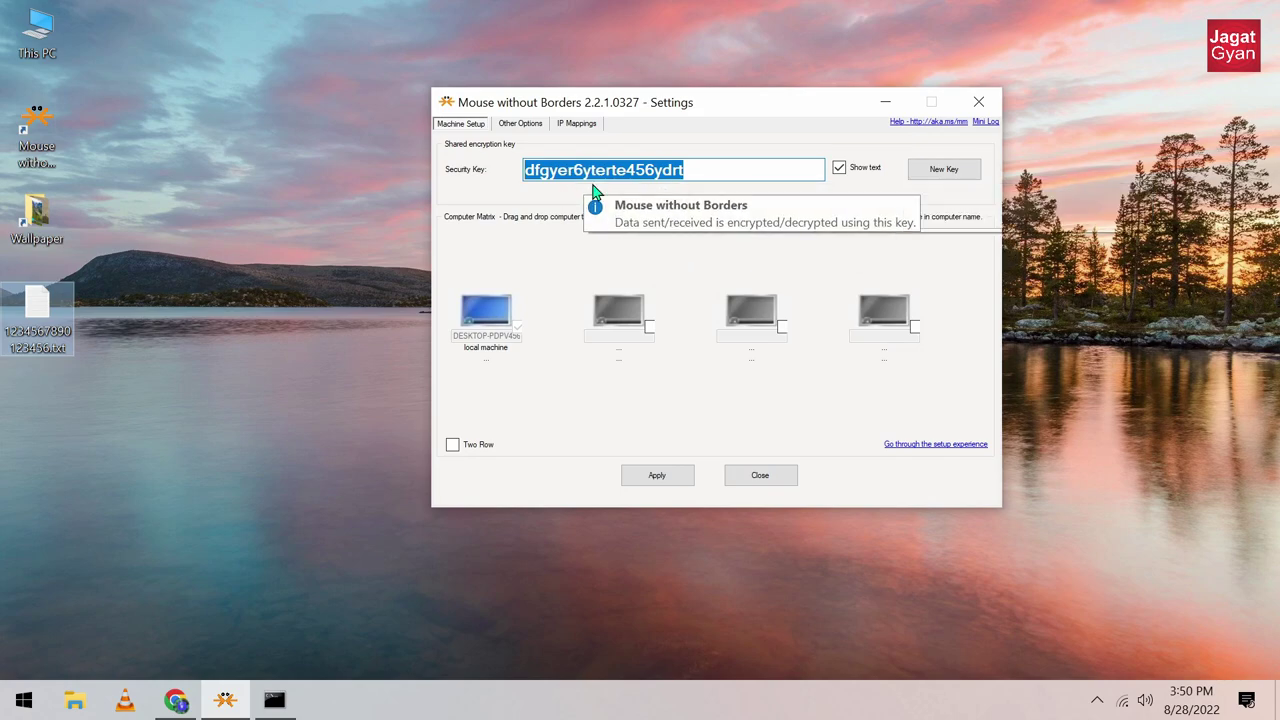
pyautogui.press('BackSpace')
pyautogui.rightClick(570, 179)
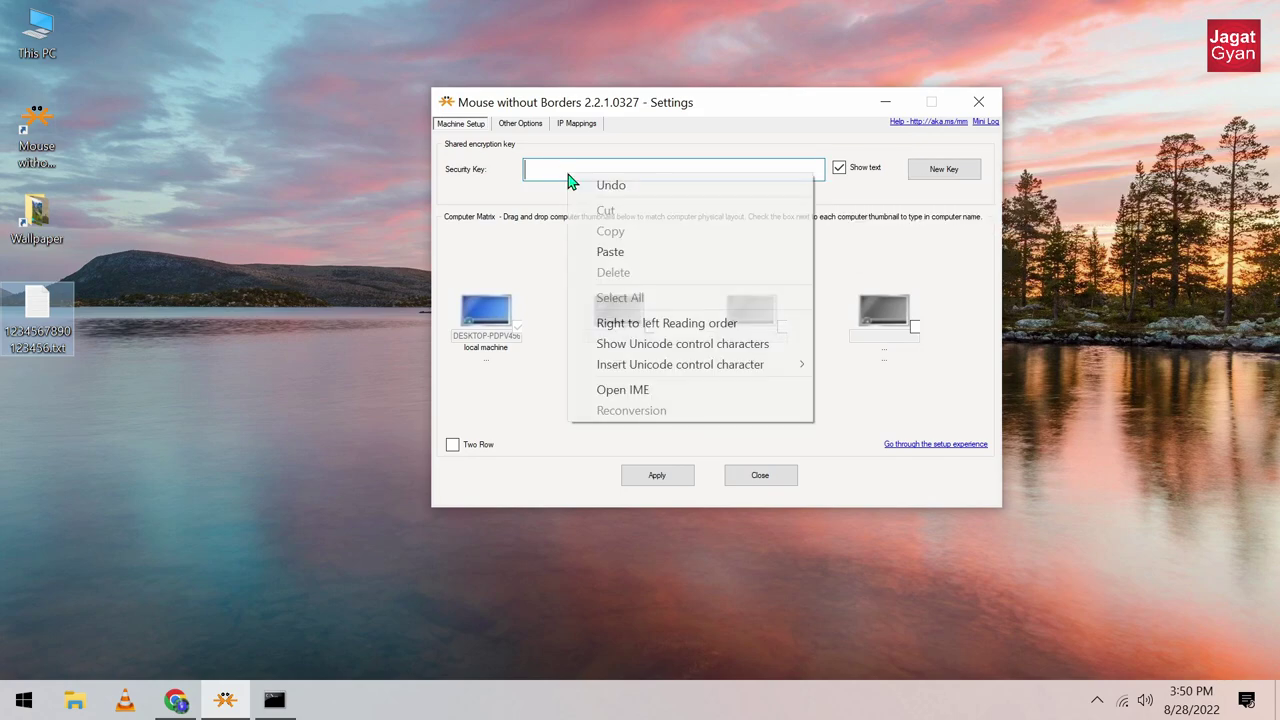
pyautogui.click(610, 258)
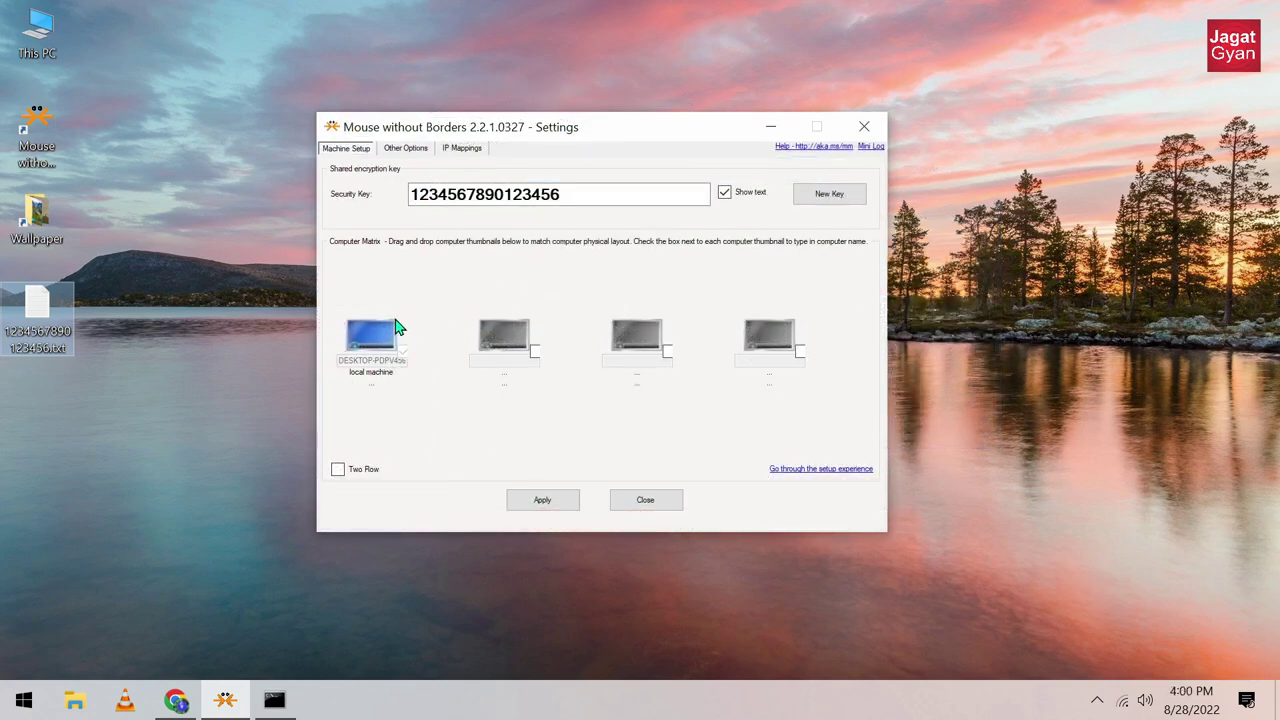
# Step: Enable the second matrix slot and name it DESKTOP-M9RCMCR, copied from the IP Mappings list
pyautogui.click(535, 352)
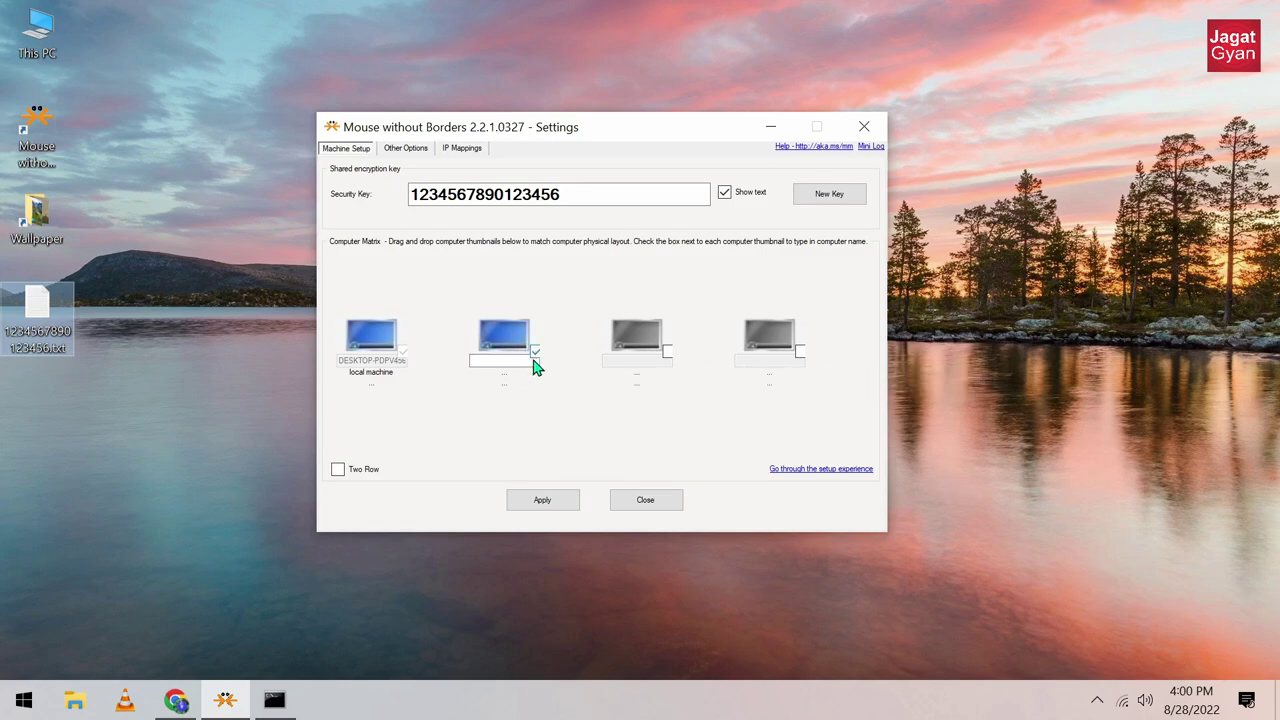
pyautogui.click(468, 150)
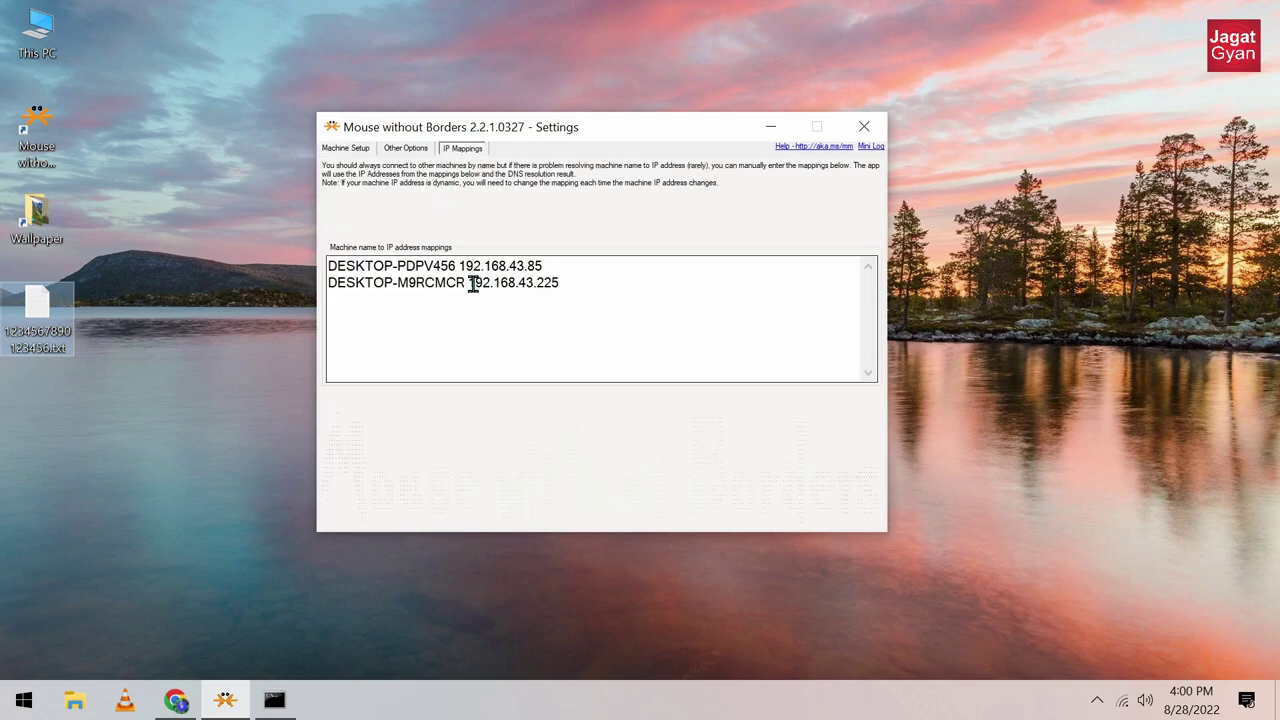
pyautogui.moveTo(464, 283); pyautogui.dragTo(330, 285)
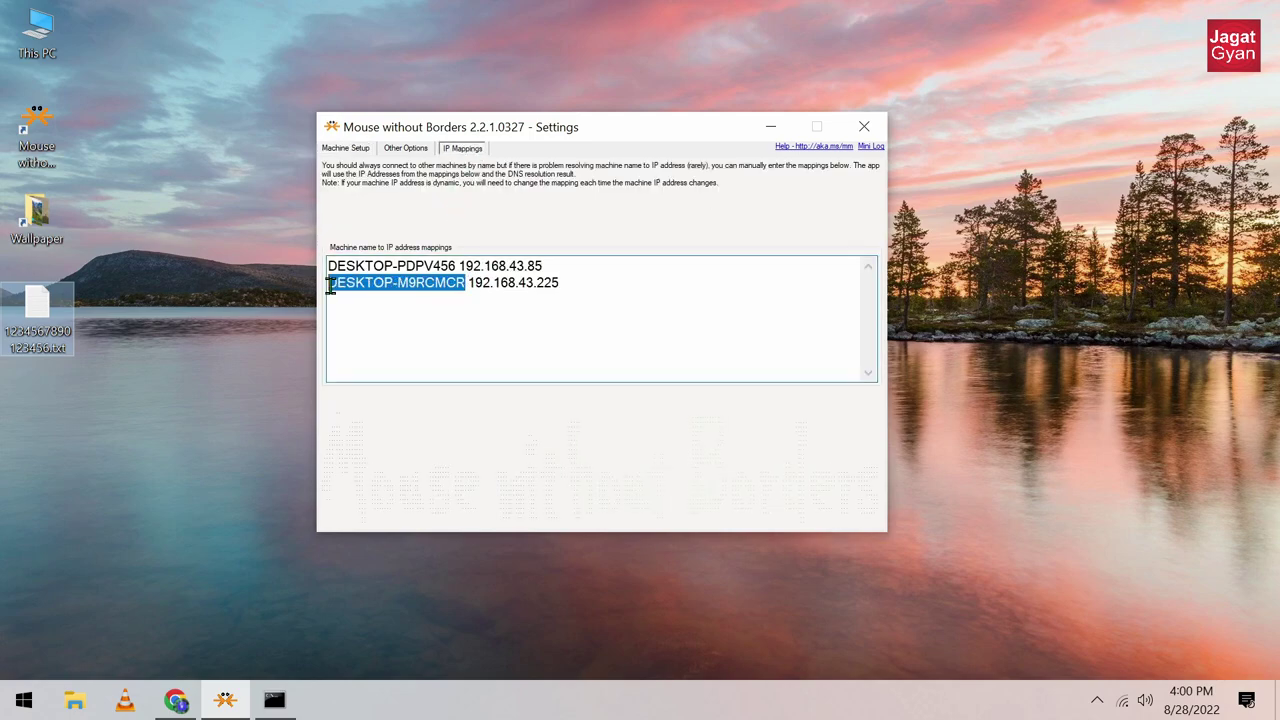
pyautogui.rightClick(428, 285)
pyautogui.click(474, 346)
pyautogui.click(358, 152)
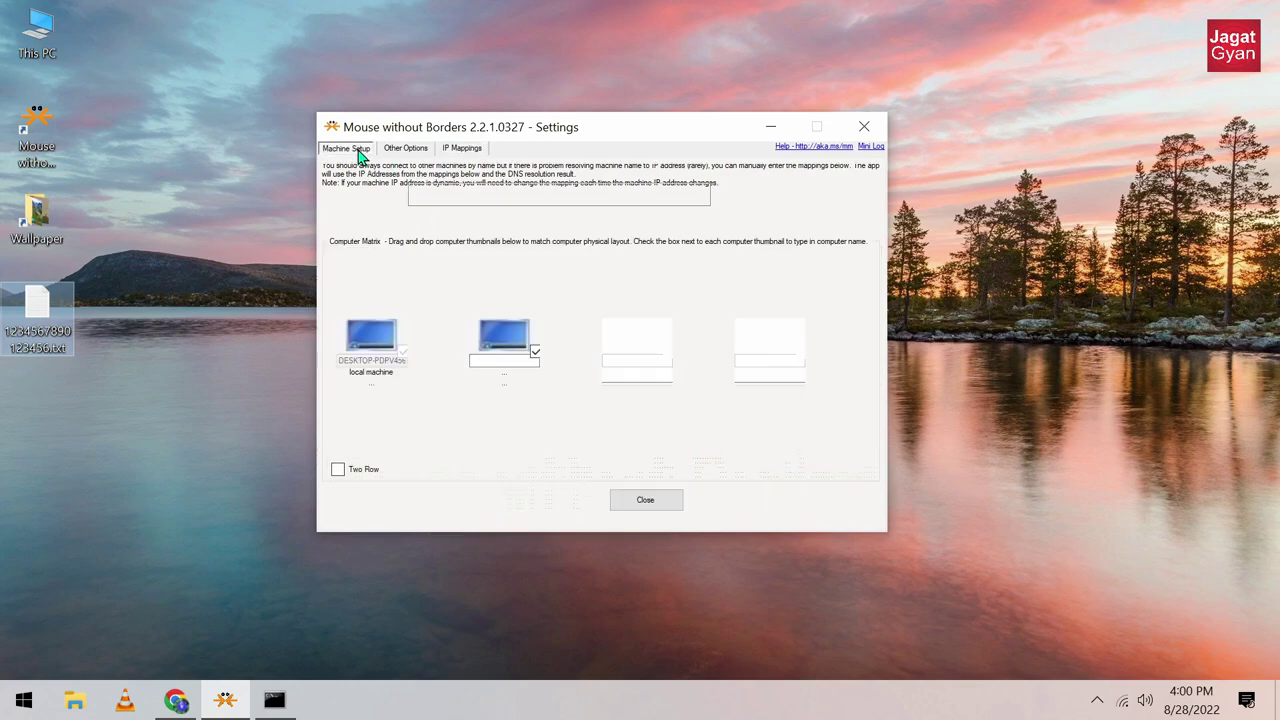
pyautogui.rightClick(504, 360)
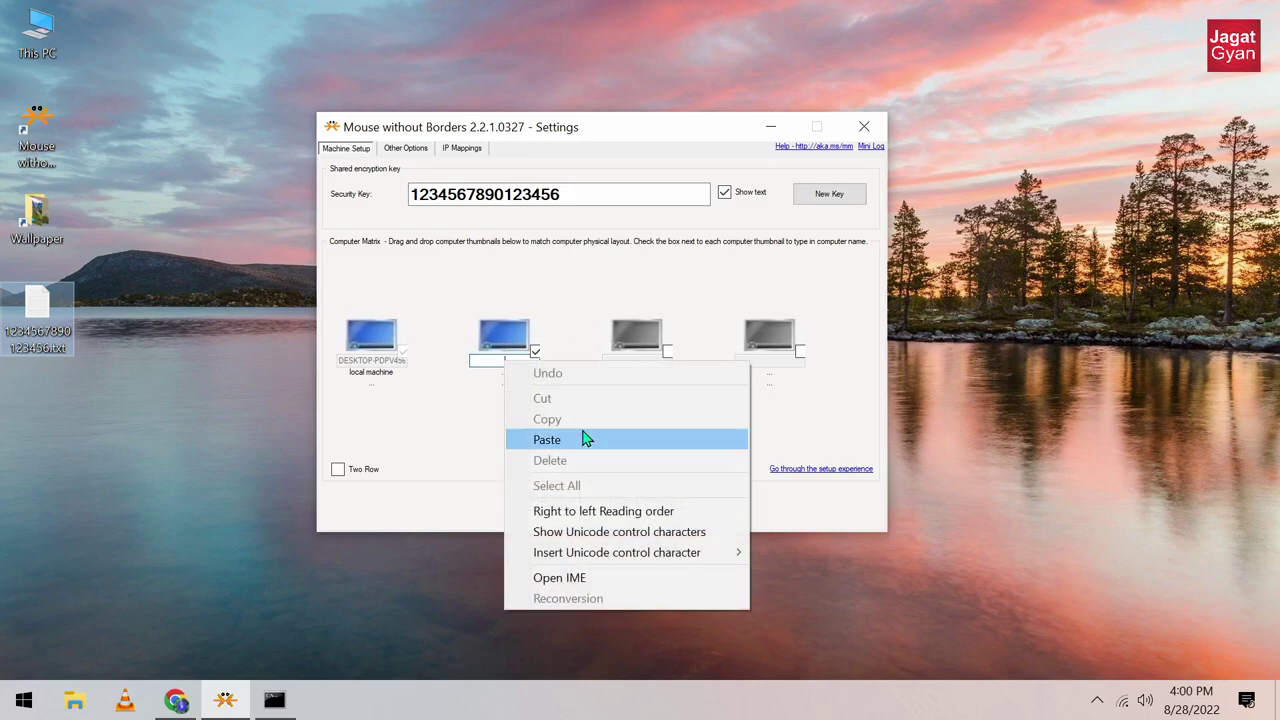
pyautogui.click(586, 438)
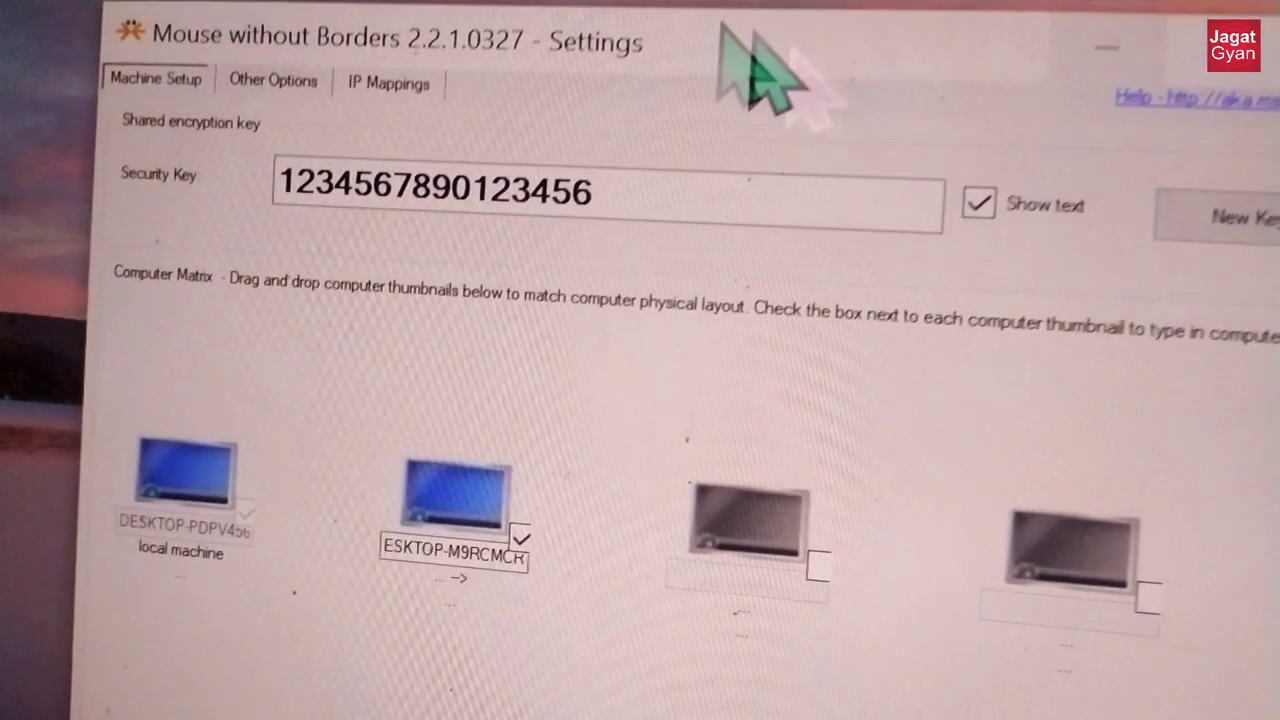
# Step: Return to IP Mappings and select both name-and-IP lines to verify them
pyautogui.click(458, 90)
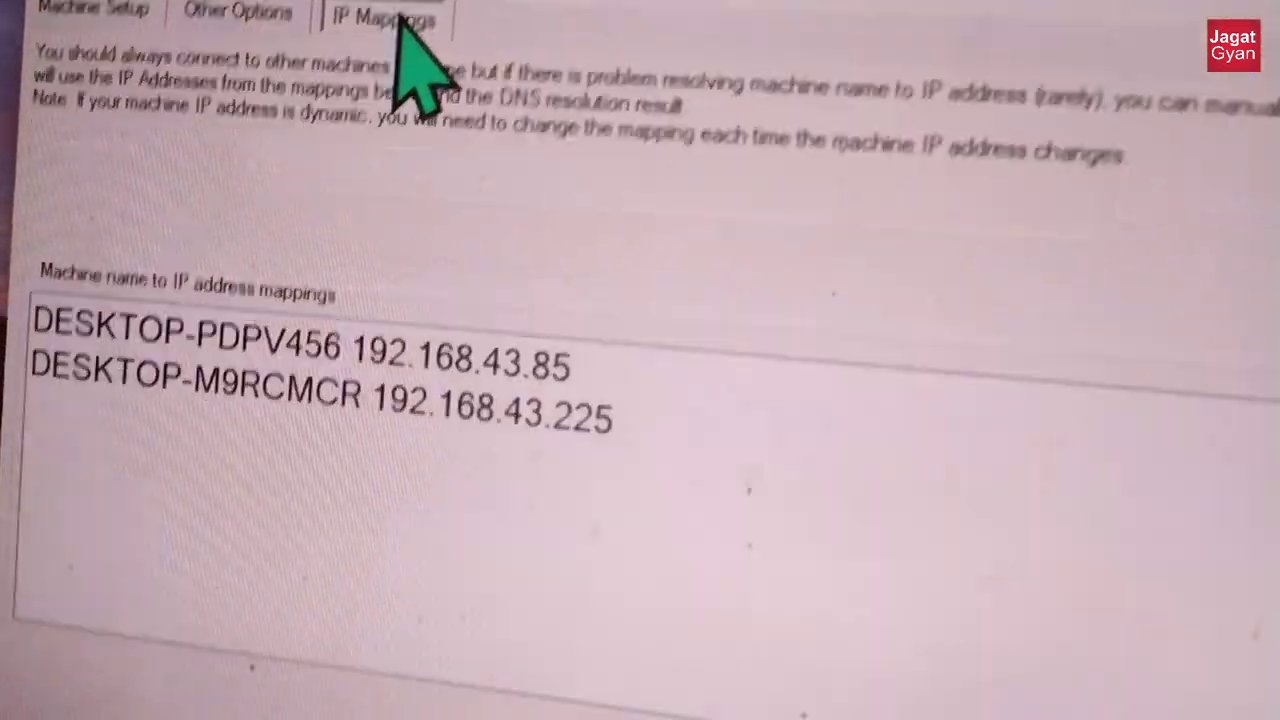
pyautogui.moveTo(795, 450); pyautogui.dragTo(140, 278)
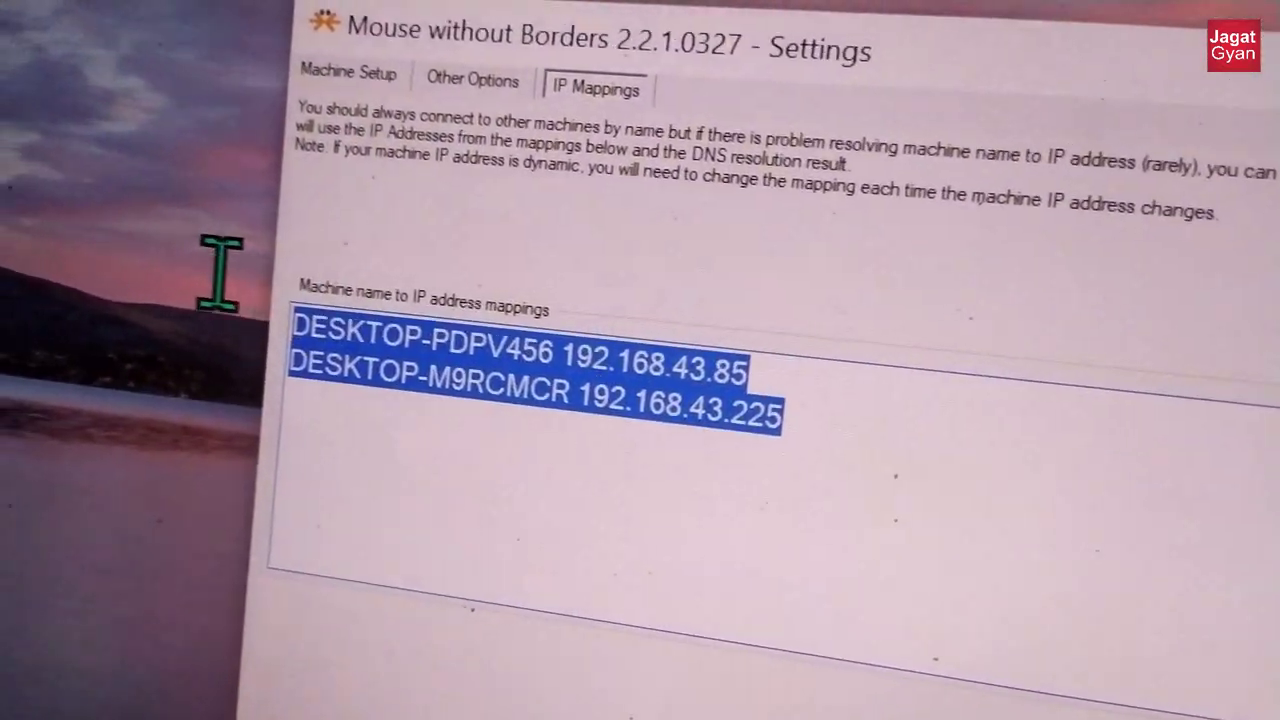